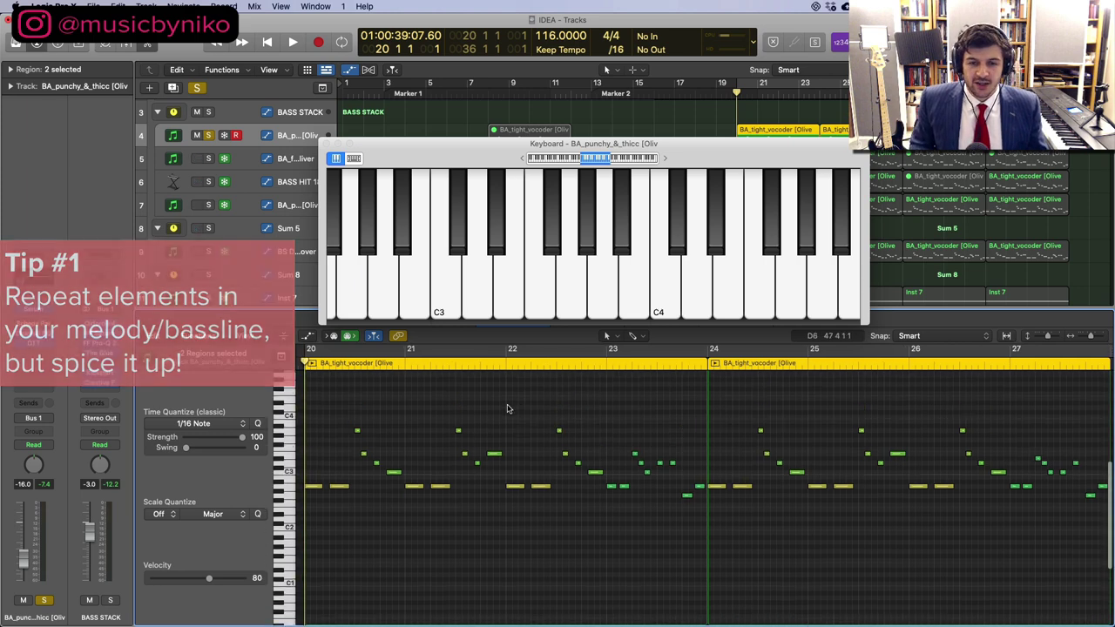
# Zoom the piano roll in on the bassline's first bars and play it from bar 20.
pyautogui.press('super+Right')
pyautogui.press('super+Right')
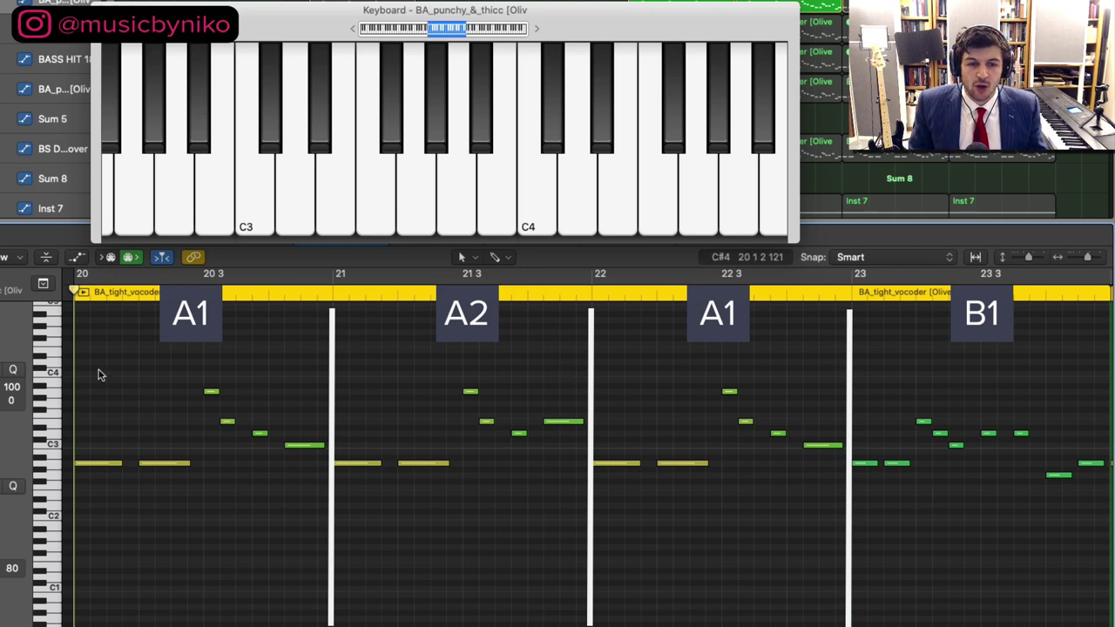
pyautogui.press('space')
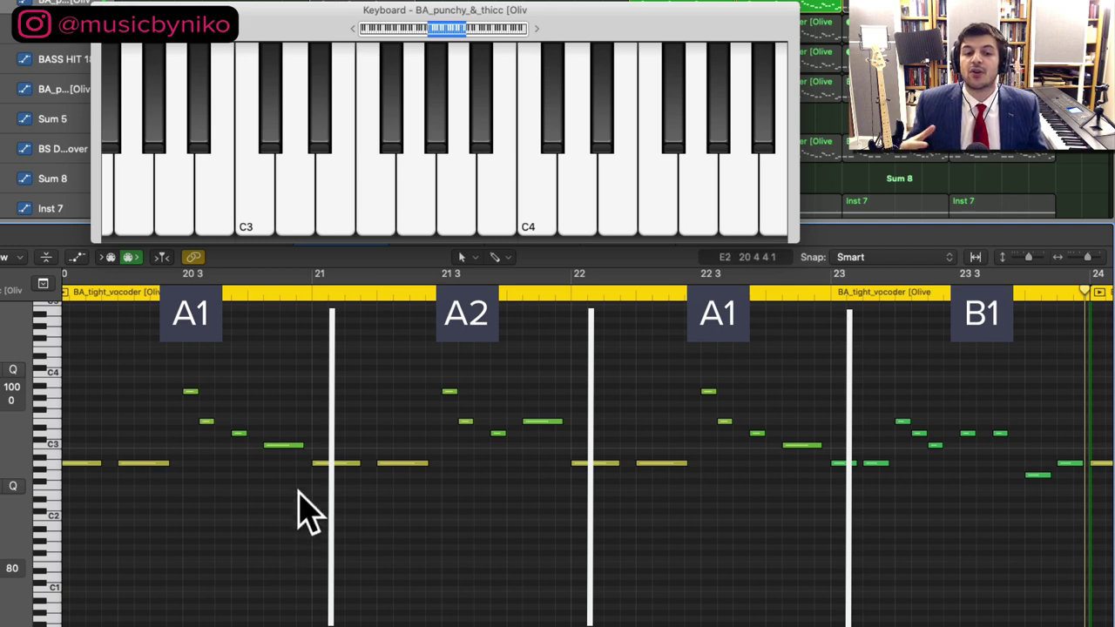
pyautogui.hscroll(-1, 154, 495)
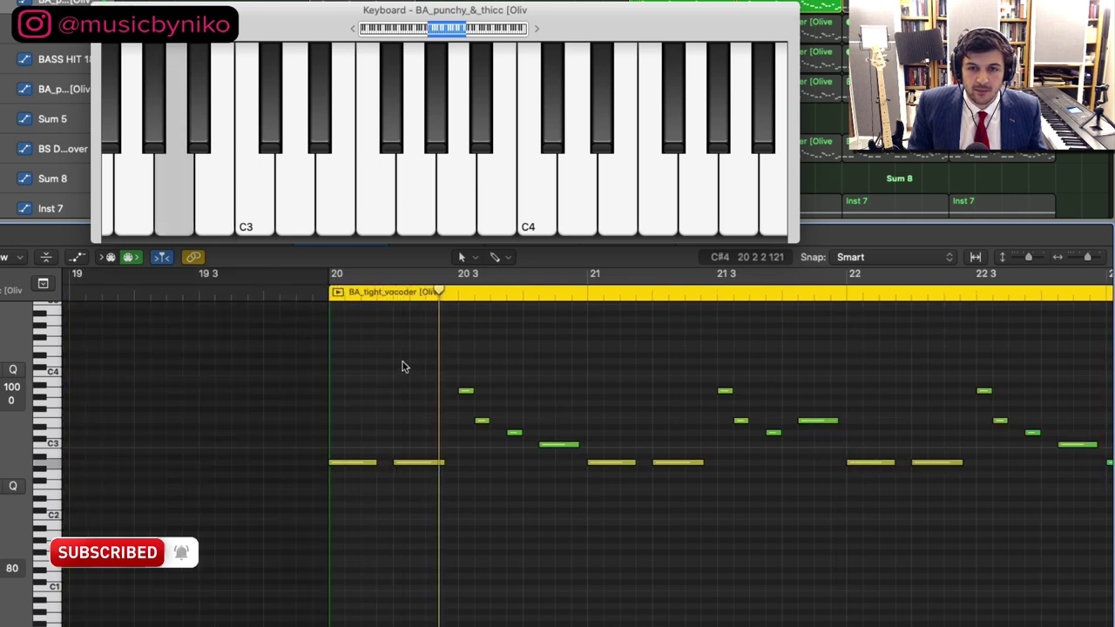
# Drop the short high note at 20 3 an octave, audition it, then restore its original octave.
pyautogui.click(419, 465)
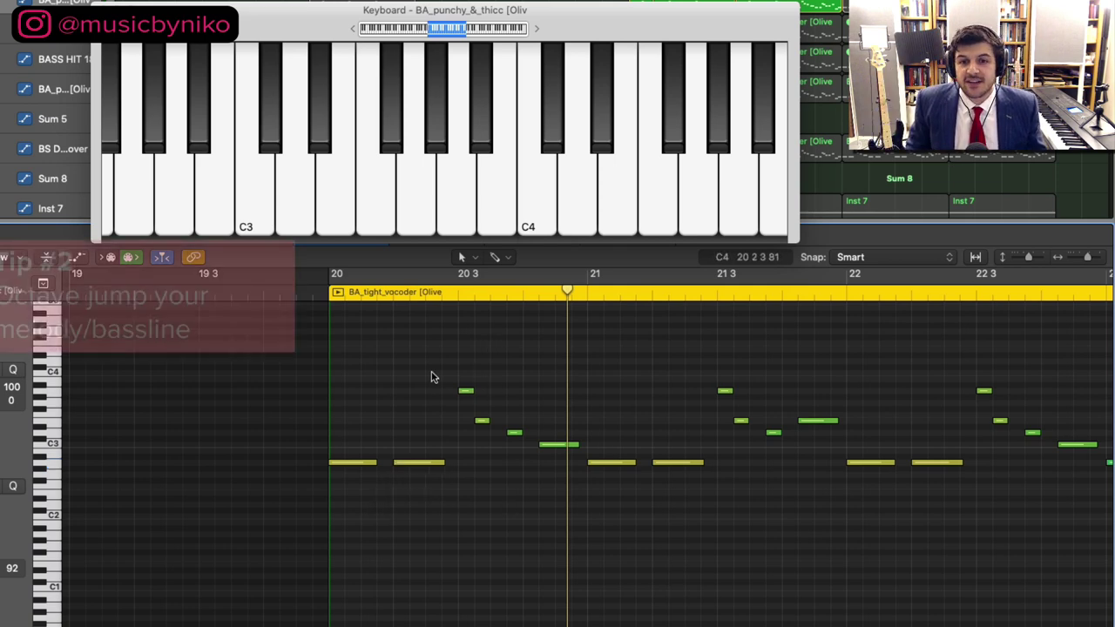
pyautogui.moveTo(430, 376); pyautogui.dragTo(484, 406)
pyautogui.hotkey('alt', 'shift', 'Down')
pyautogui.press('space')
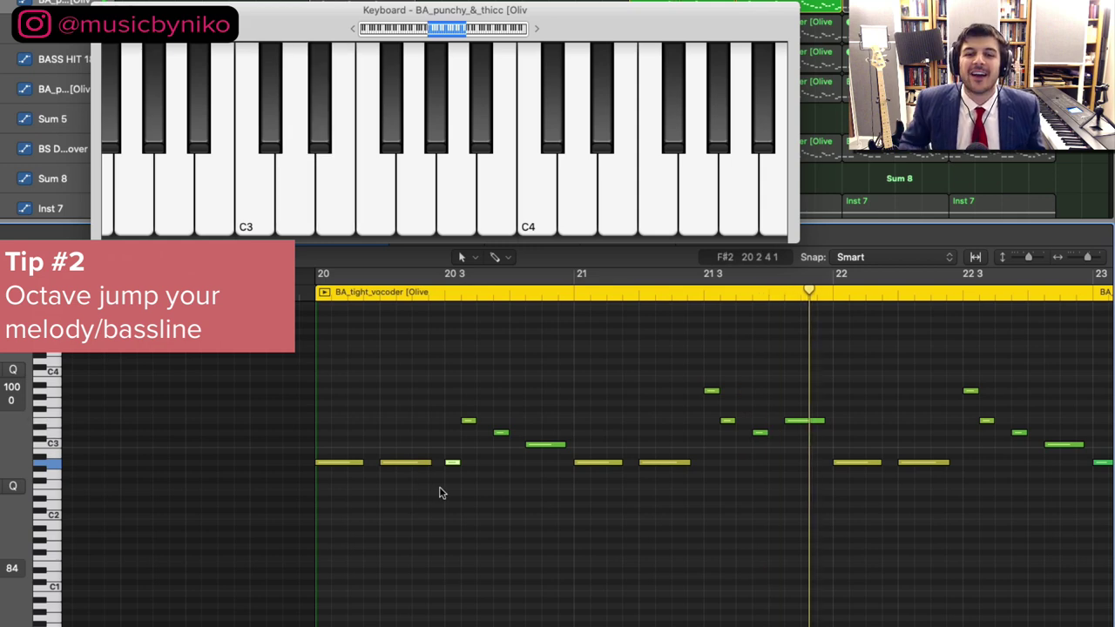
pyautogui.hotkey('alt', 'shift', 'Up')
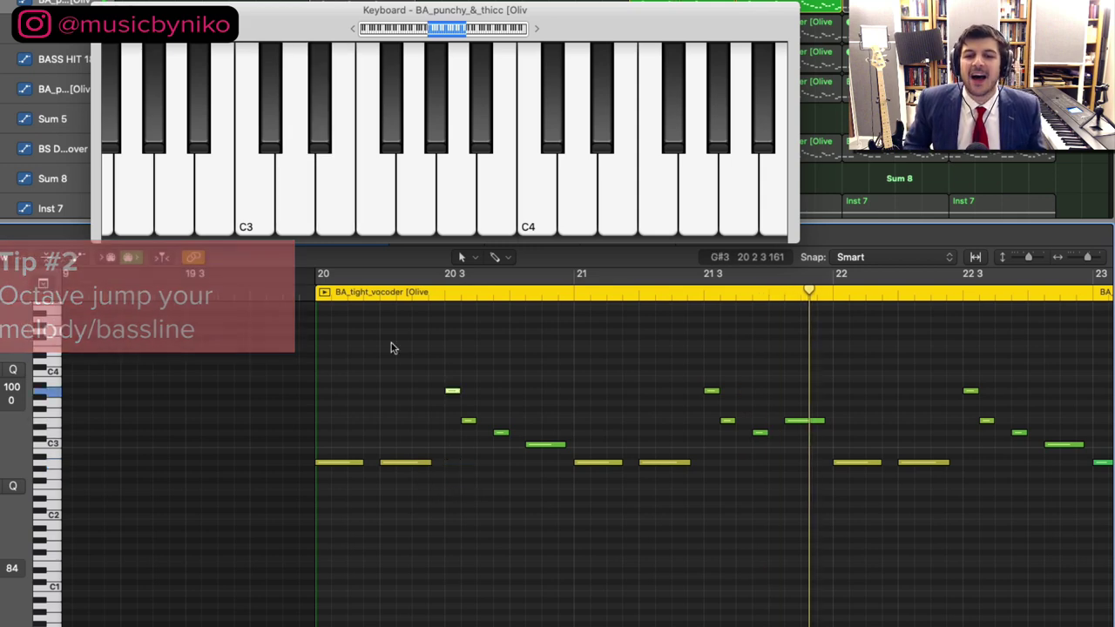
pyautogui.press('space')
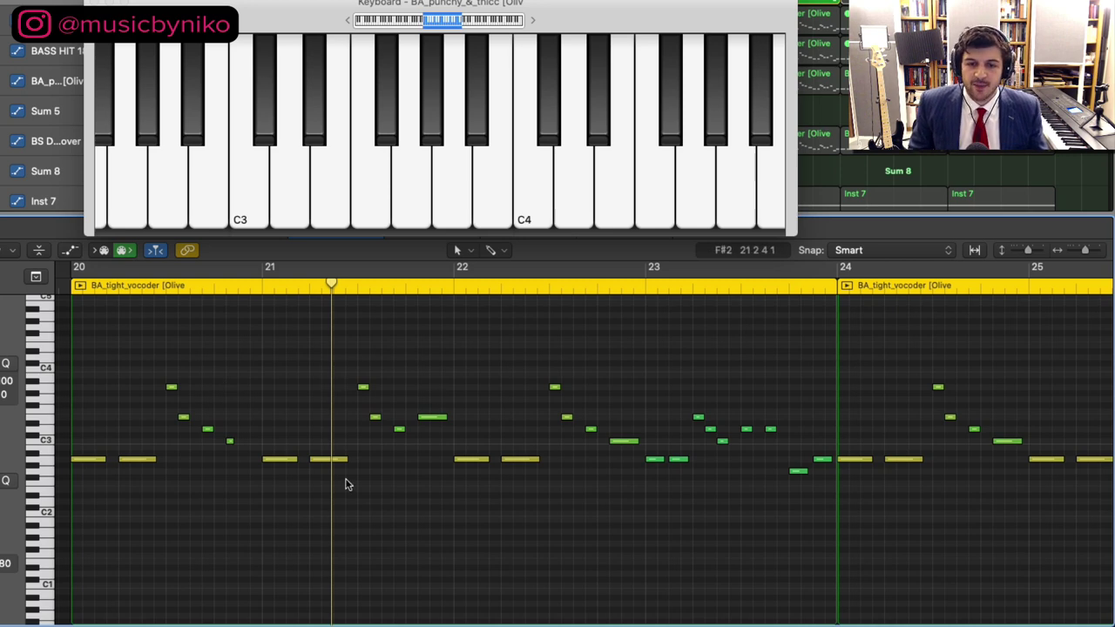
# Delete all the notes in bar 21.
pyautogui.scroll(5, 282, 504)
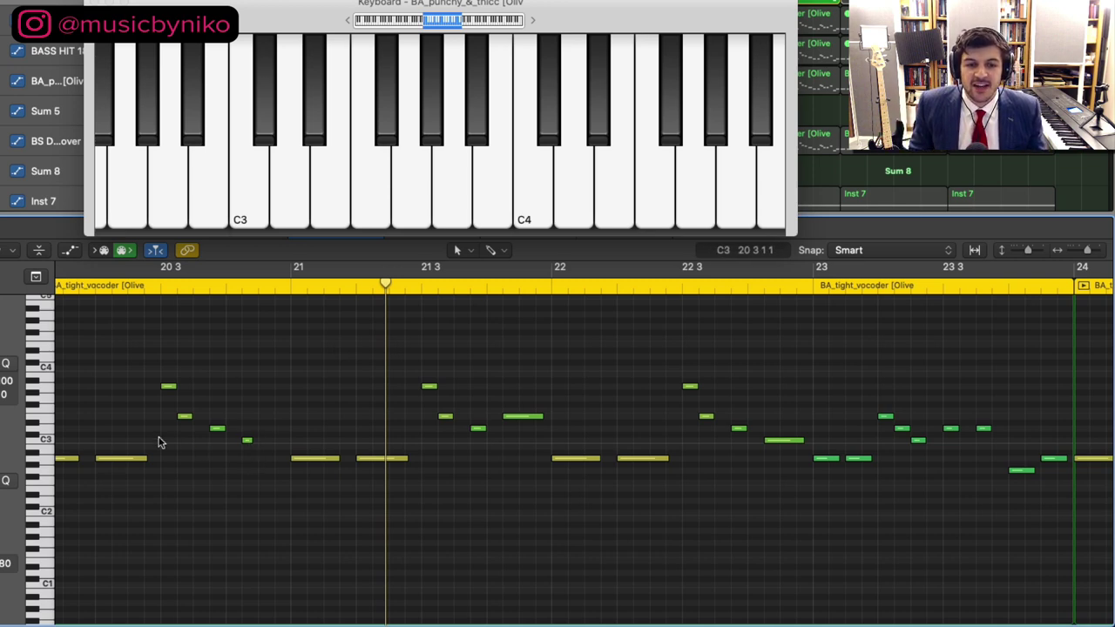
pyautogui.hscroll(-3, 159, 443)
pyautogui.moveTo(375, 334); pyautogui.dragTo(613, 391)
pyautogui.press('Delete')
pyautogui.press('Delete')
# Copy bar 20's note pattern and paste it into bar 21.
pyautogui.moveTo(471, 558); pyautogui.dragTo(87, 337)
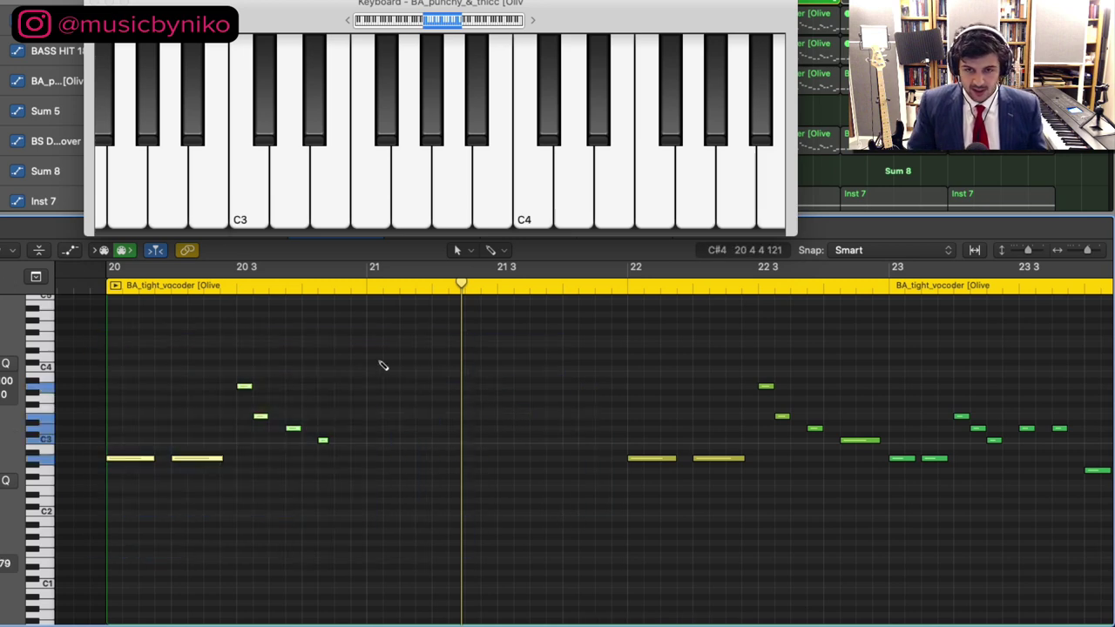
pyautogui.click(364, 288)
pyautogui.press('super+v')
pyautogui.click(566, 496)
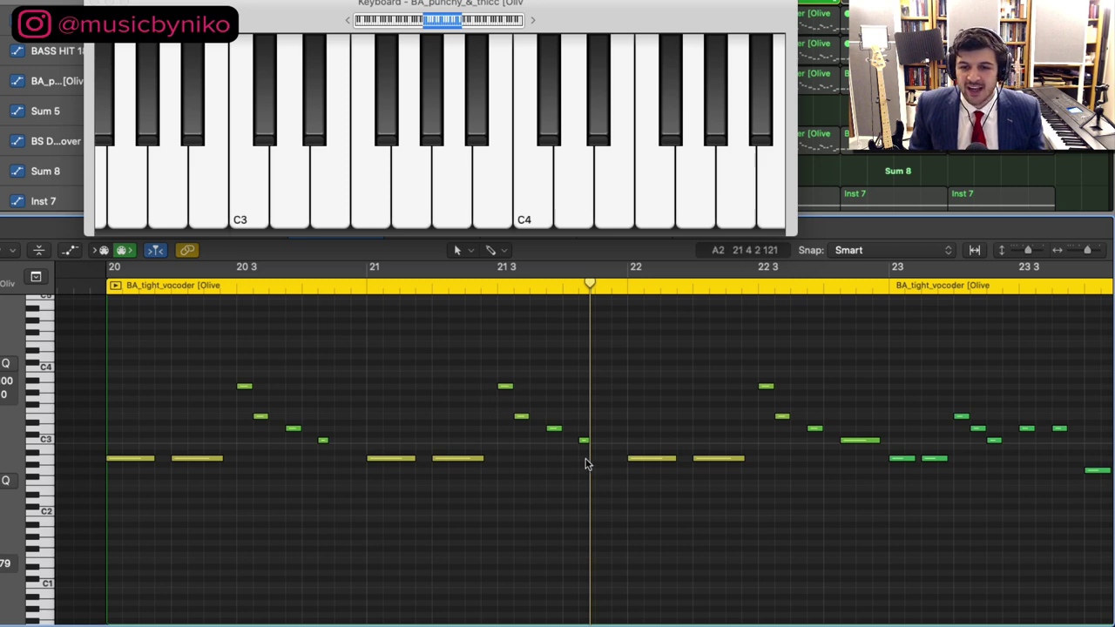
# Raise the pasted phrase's final short note to D#3 and play from bar 21.
pyautogui.moveTo(573, 462); pyautogui.dragTo(617, 423)
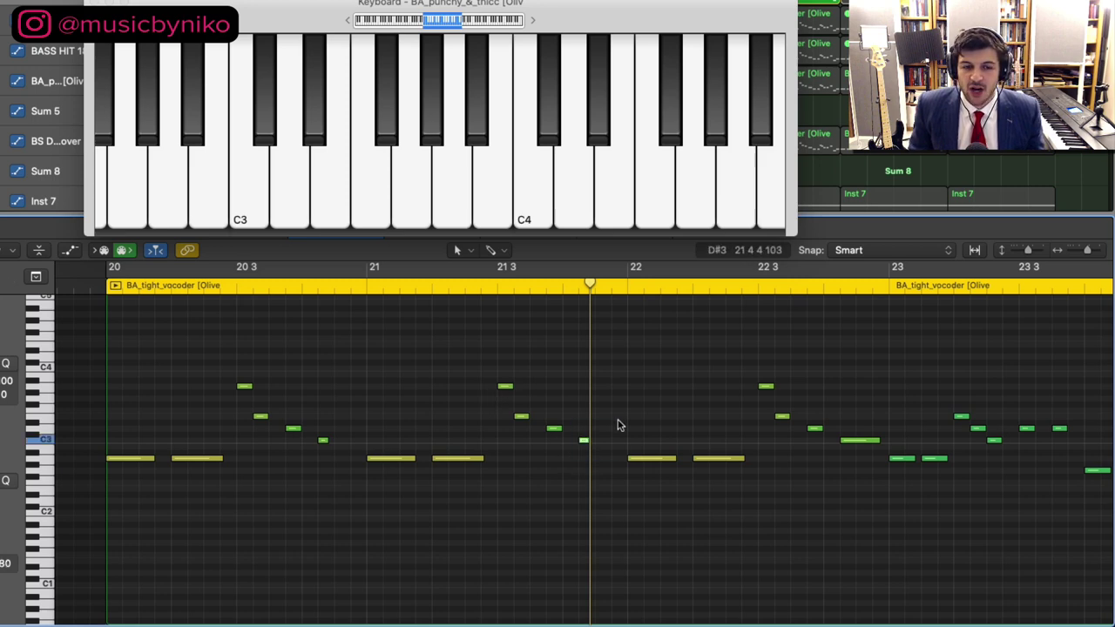
pyautogui.hotkey('alt', 'Up')
pyautogui.hotkey('alt', 'Up')
pyautogui.hotkey('alt', 'Up')
pyautogui.hotkey('alt', 'Up')
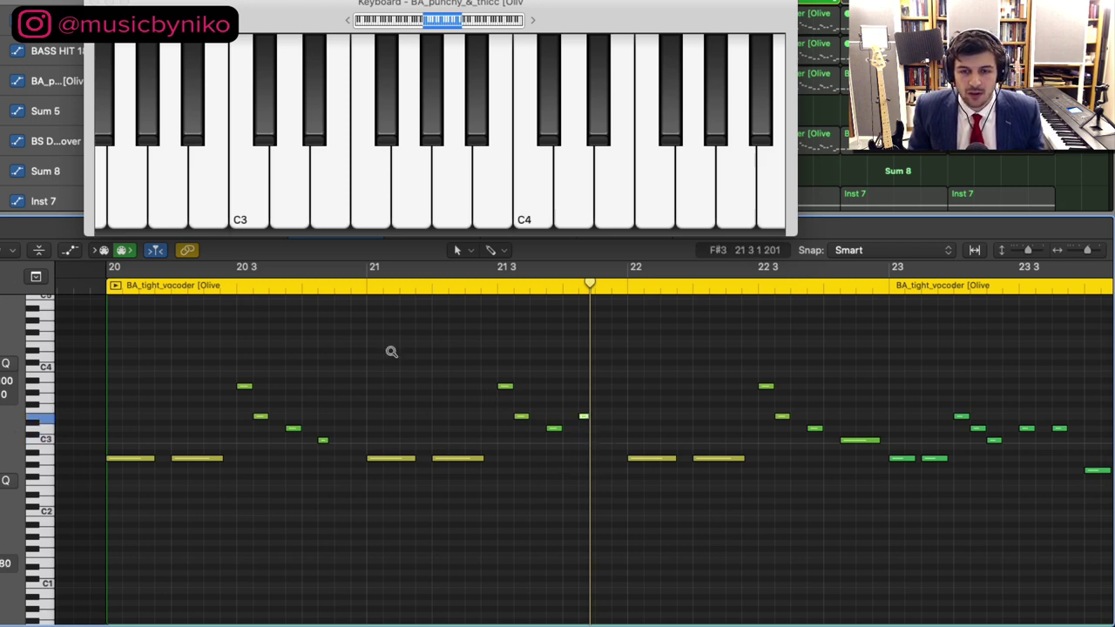
pyautogui.click(366, 292)
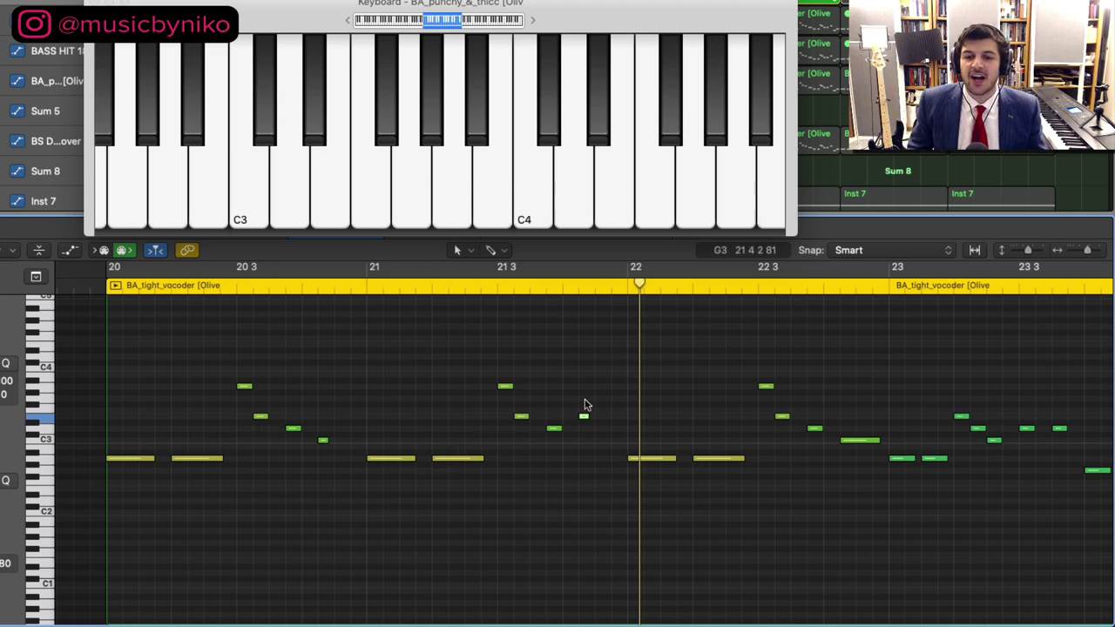
pyautogui.hscroll(10, 593, 405)
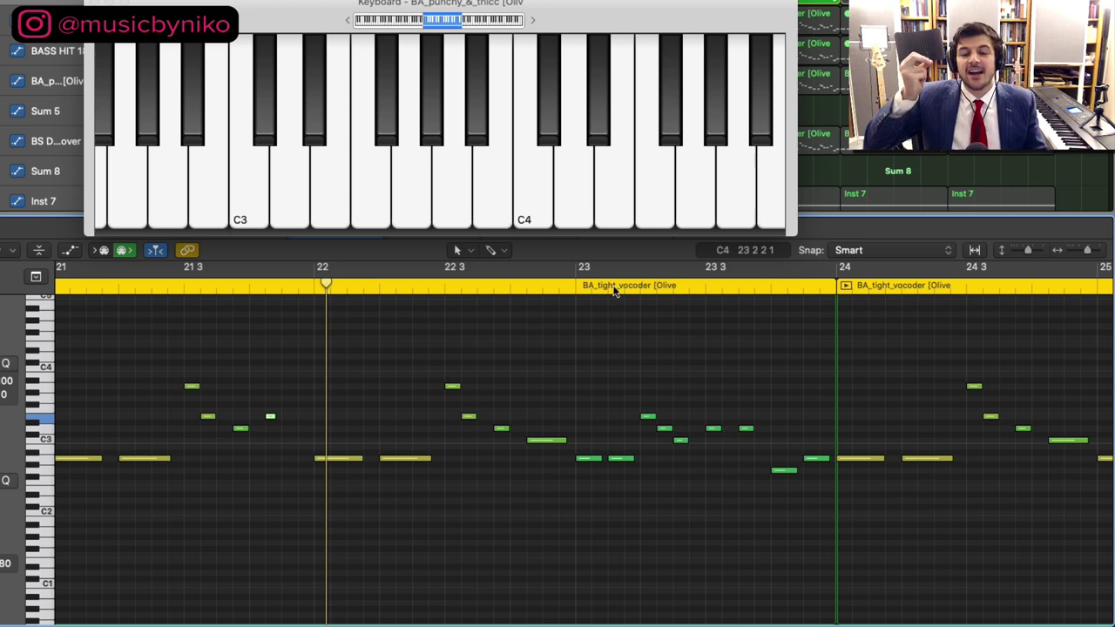
pyautogui.hscroll(-9, 475, 381)
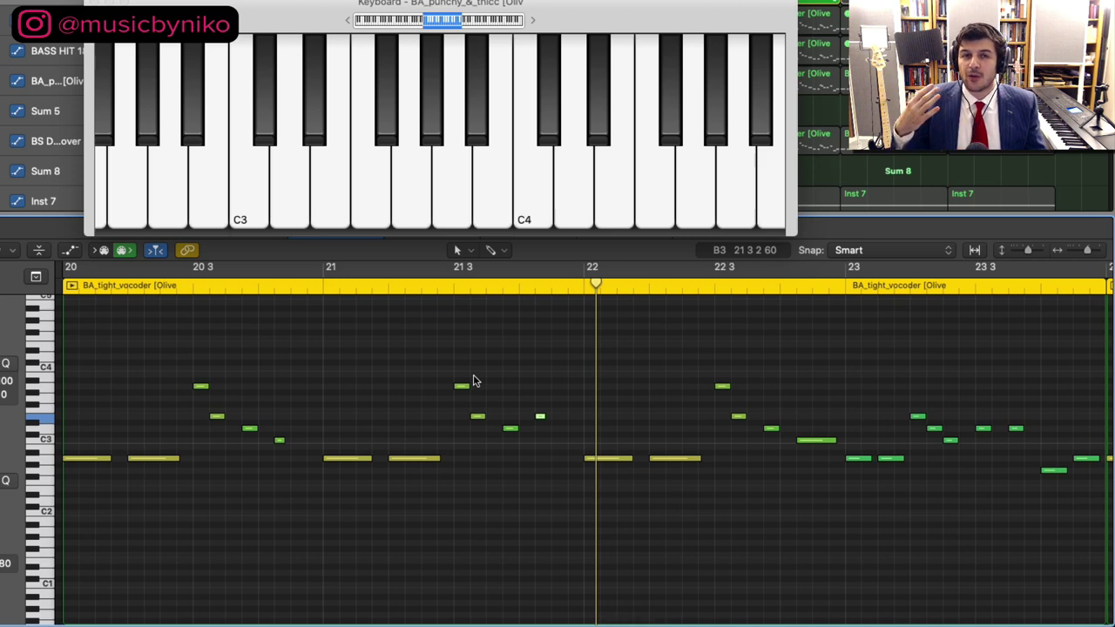
pyautogui.hscroll(-1, 475, 381)
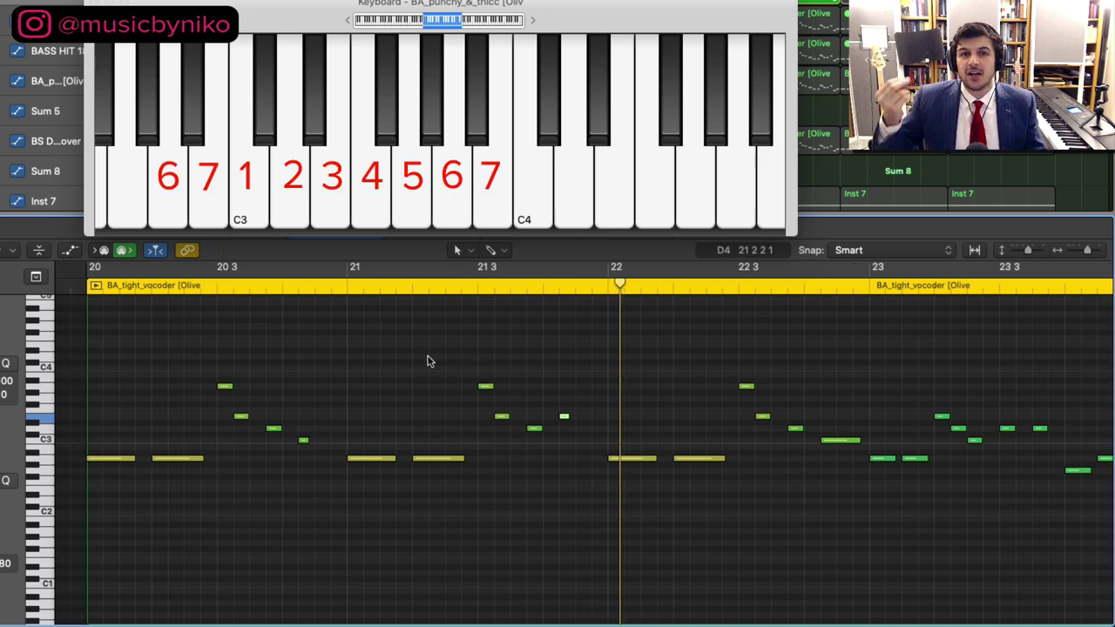
pyautogui.hscroll(-1, 269, 439)
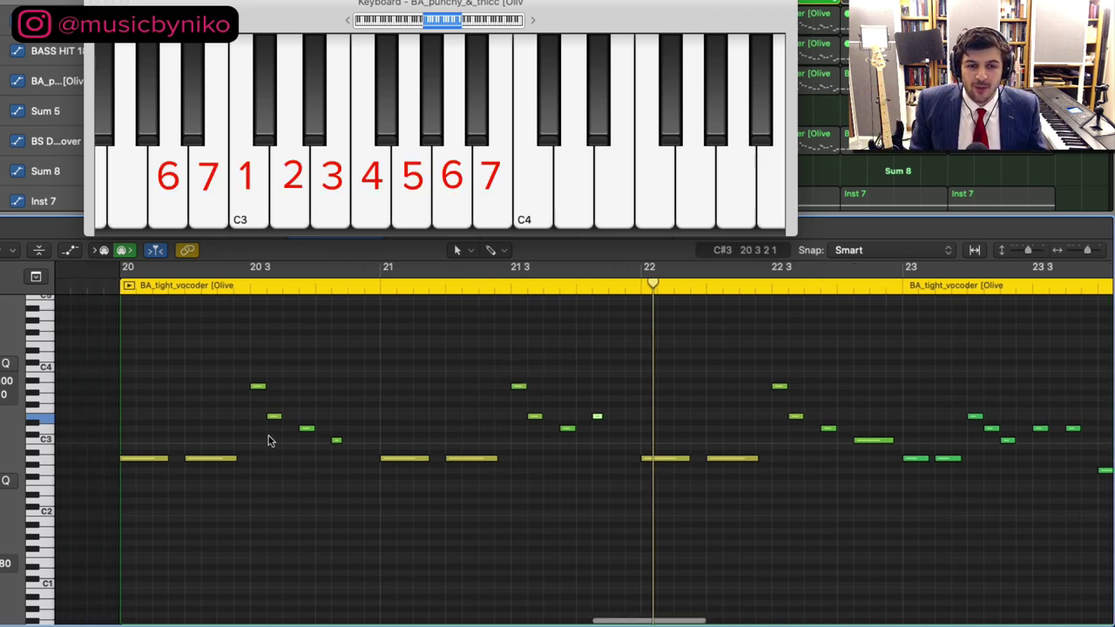
pyautogui.click(191, 458)
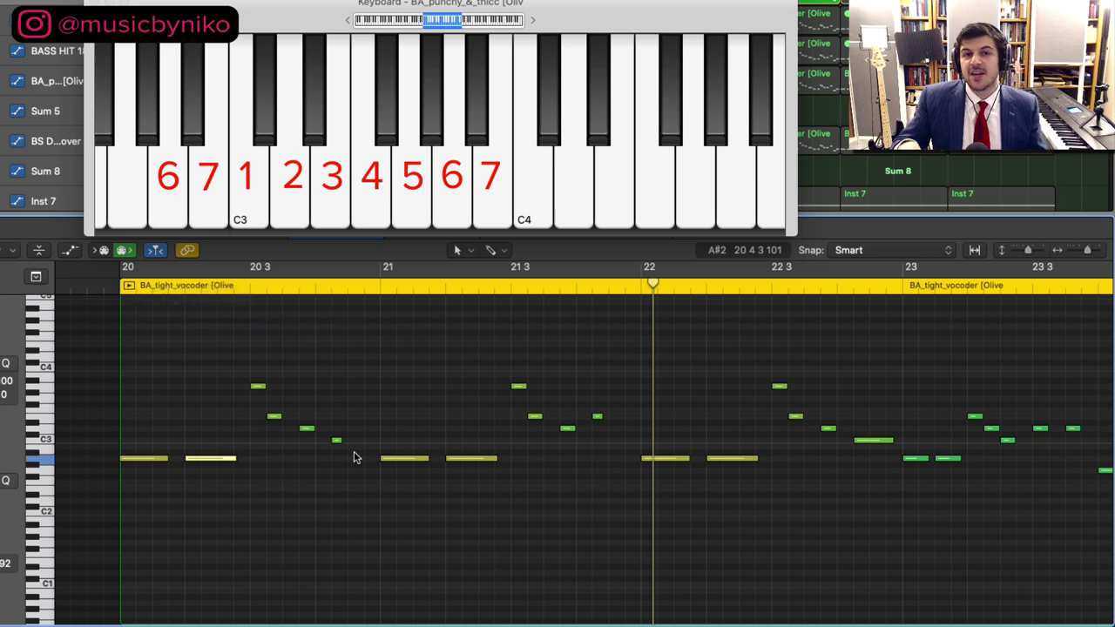
pyautogui.hscroll(1, 447, 429)
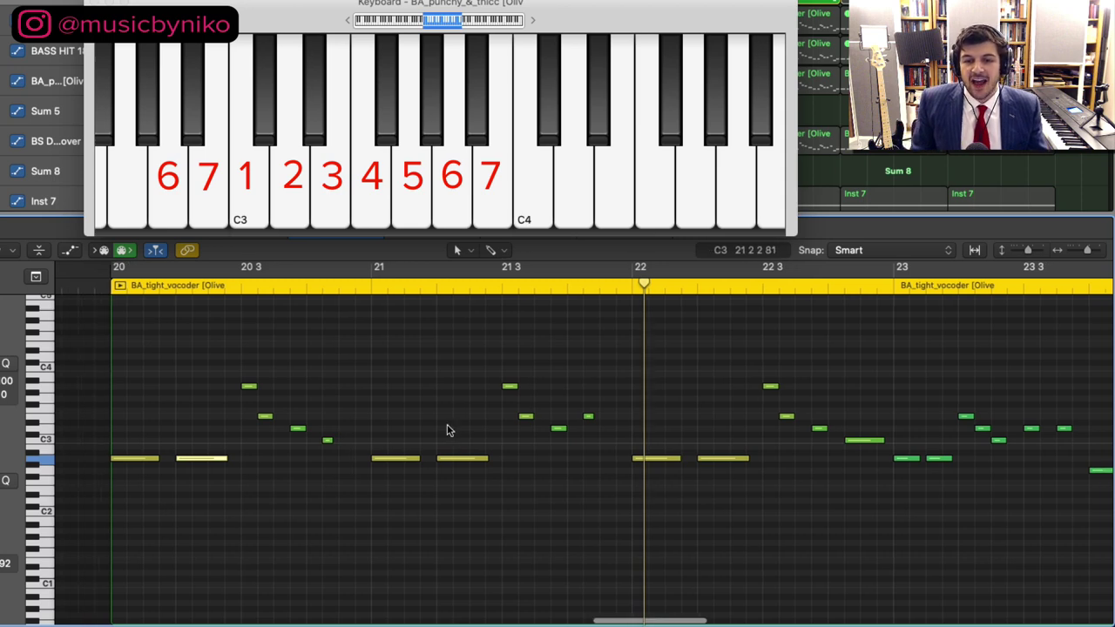
pyautogui.click(584, 415)
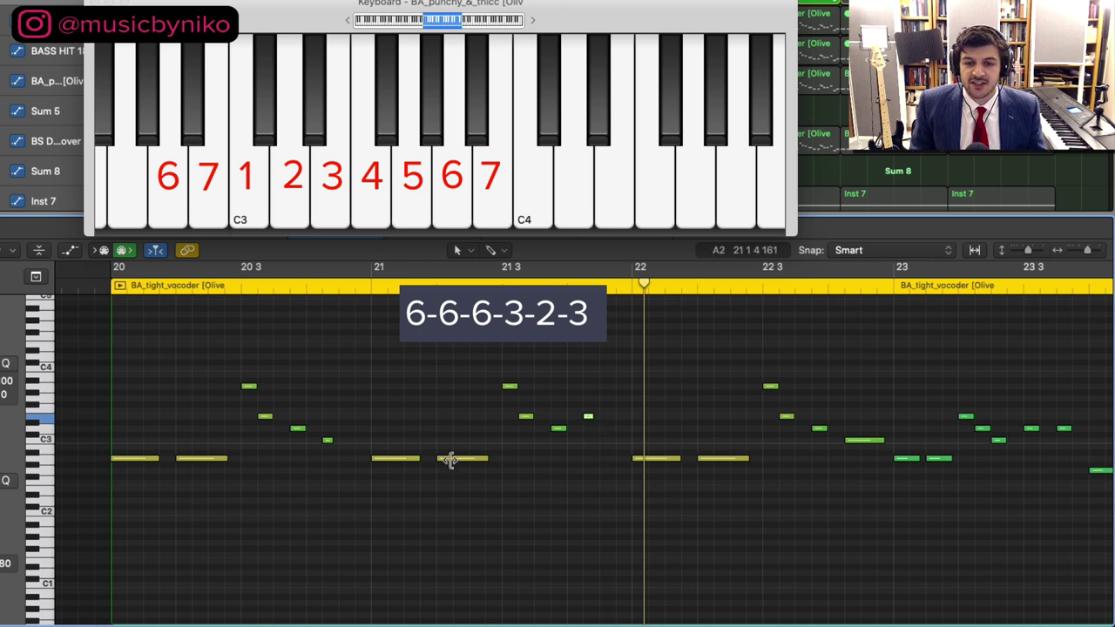
pyautogui.hscroll(6, 538, 445)
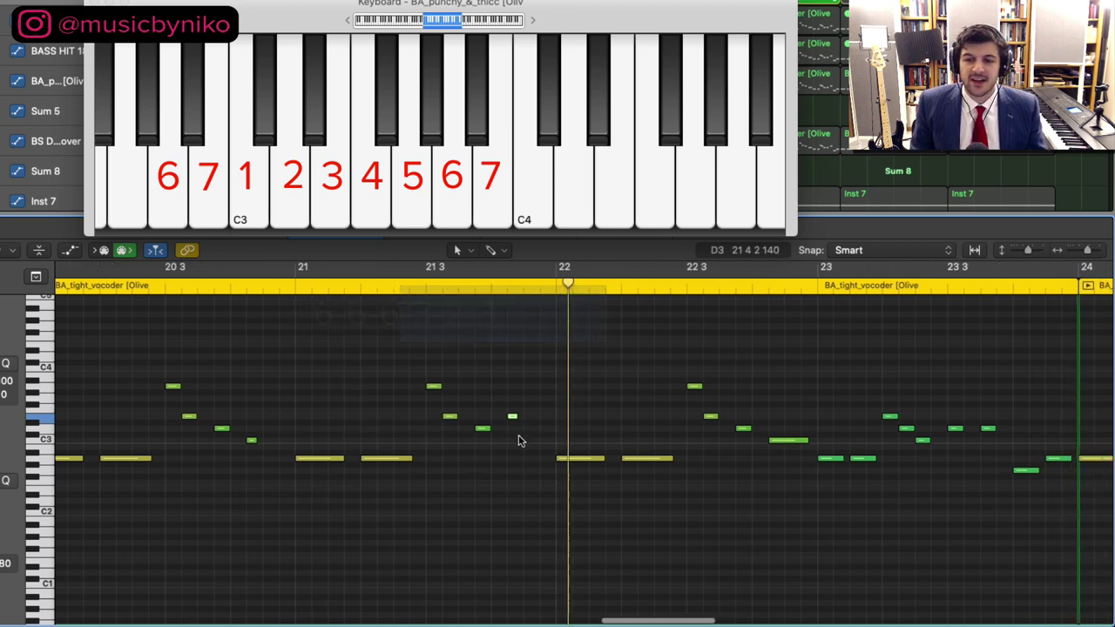
pyautogui.hscroll(3, 540, 459)
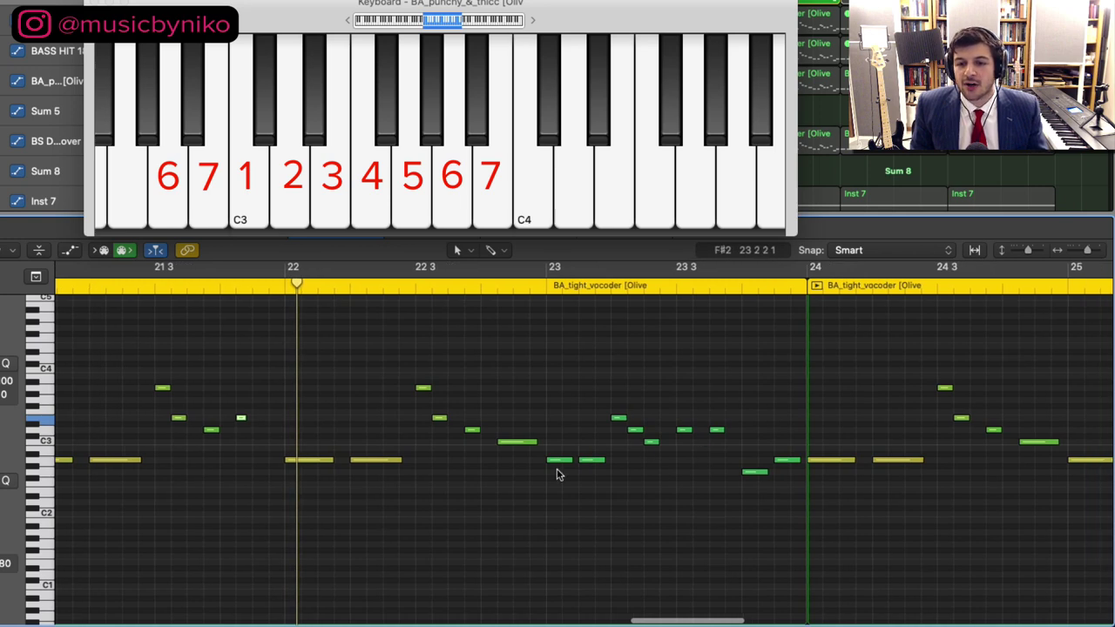
pyautogui.hscroll(2, 601, 477)
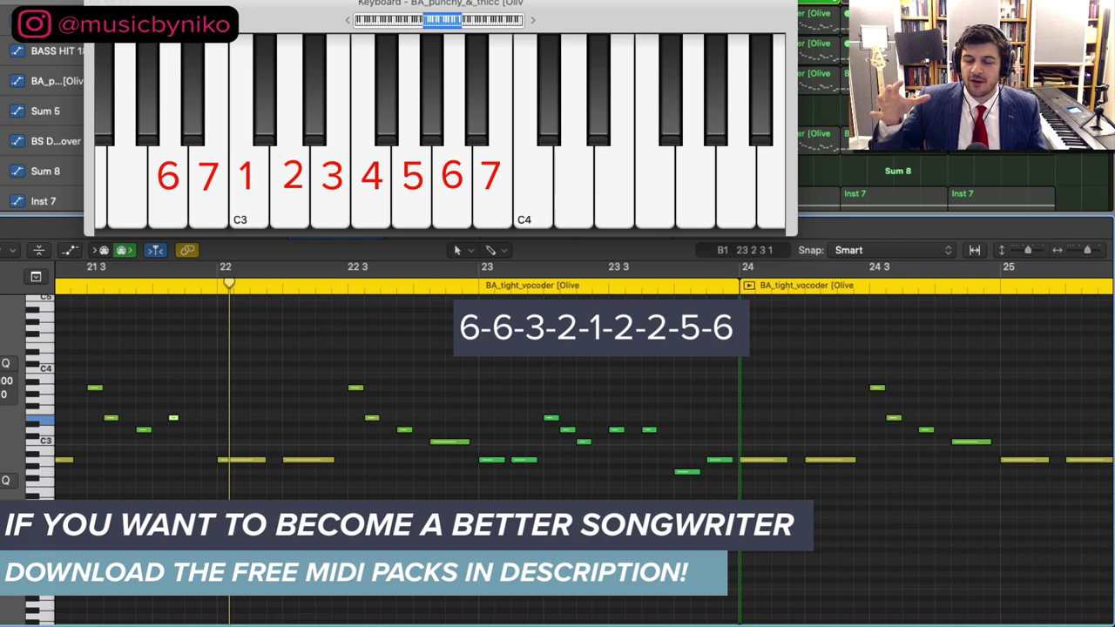
pyautogui.hscroll(10, 583, 392)
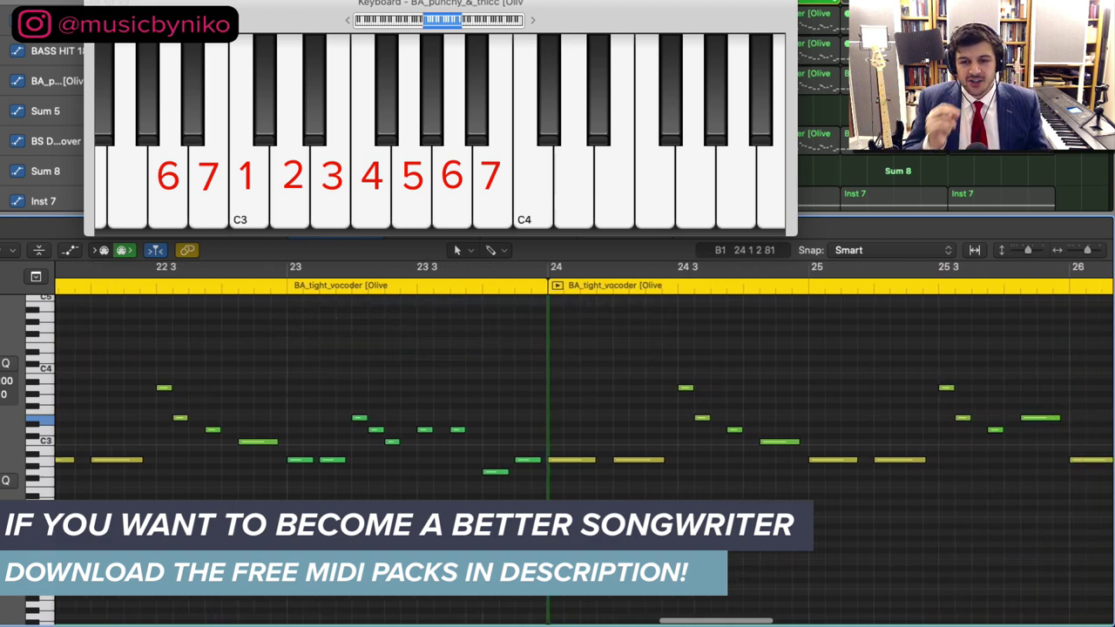
pyautogui.hscroll(4, 901, 348)
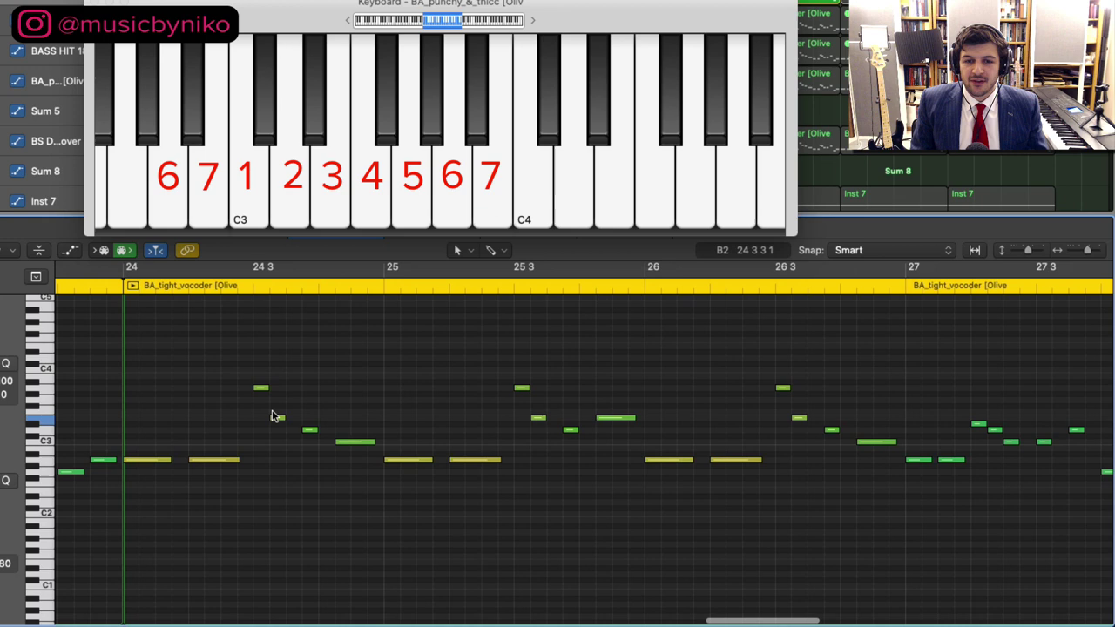
pyautogui.hscroll(7, 386, 520)
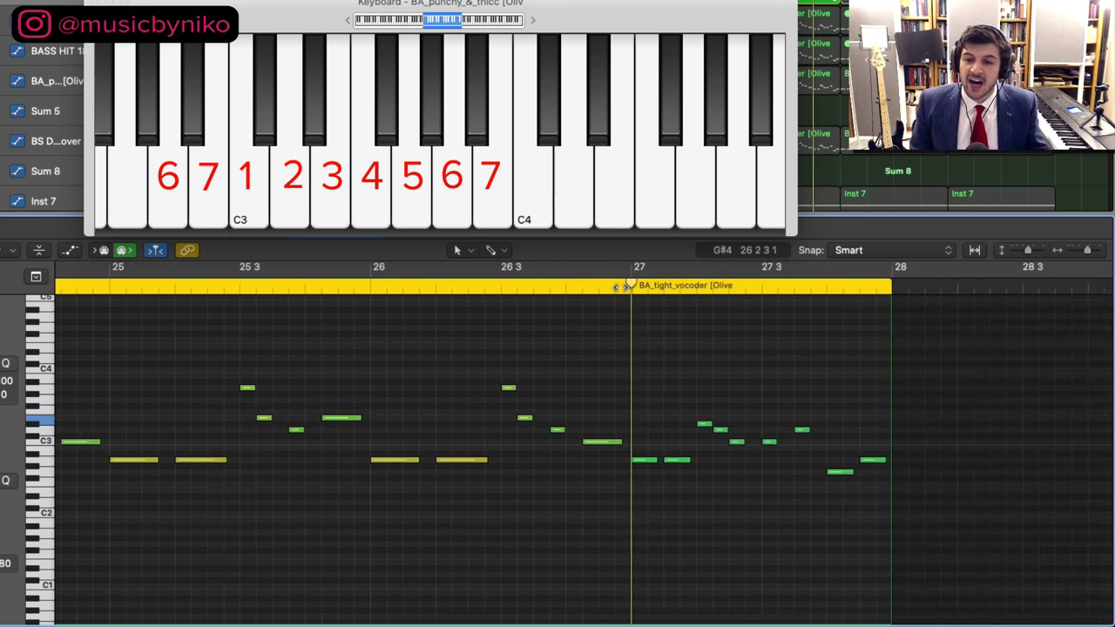
pyautogui.press('space')
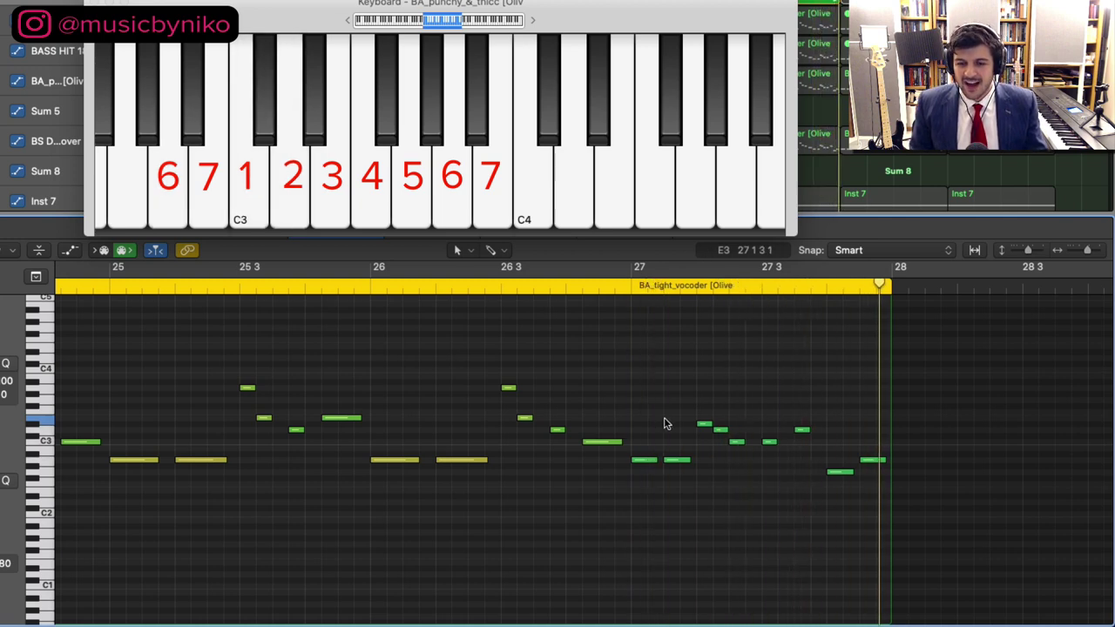
pyautogui.moveTo(667, 413); pyautogui.dragTo(700, 432)
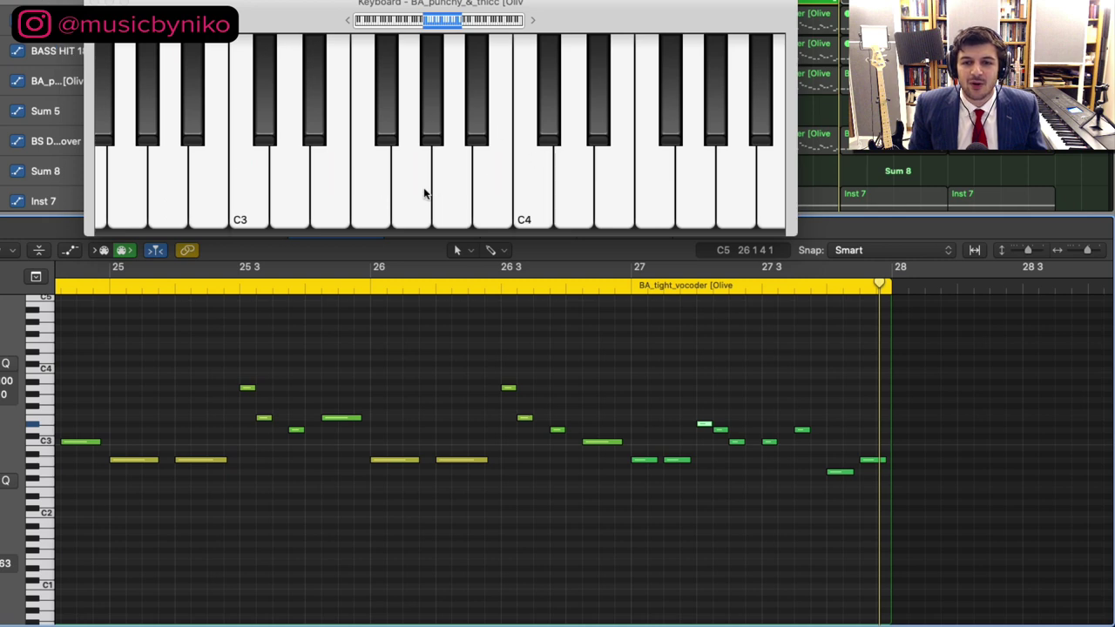
pyautogui.hscroll(-5, 425, 193)
pyautogui.moveTo(647, 388); pyautogui.dragTo(727, 446)
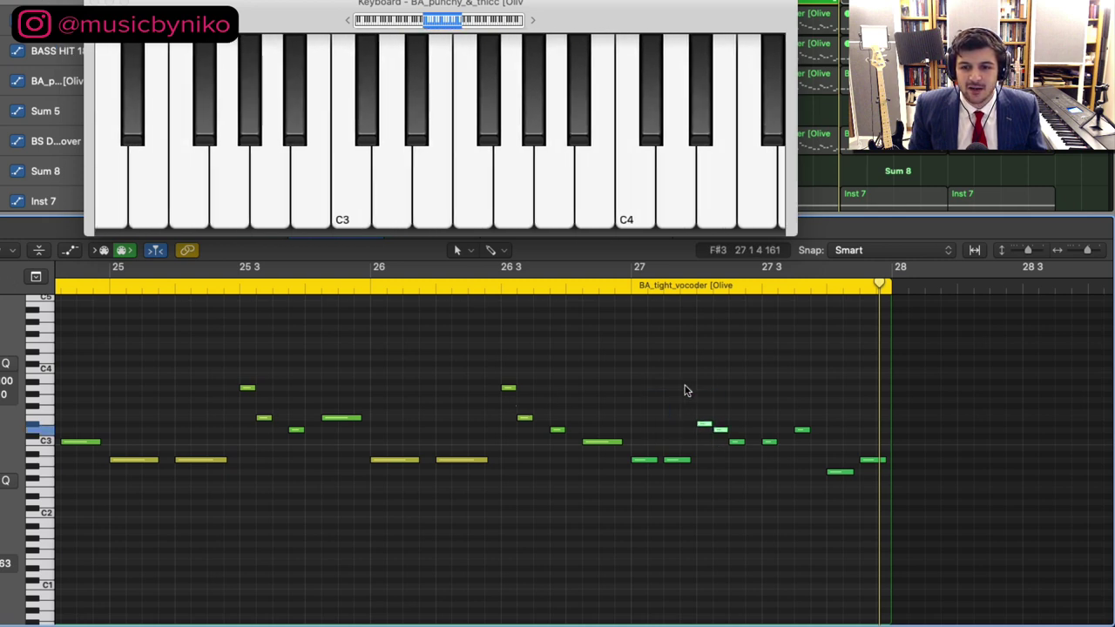
pyautogui.click(627, 286)
pyautogui.press('space')
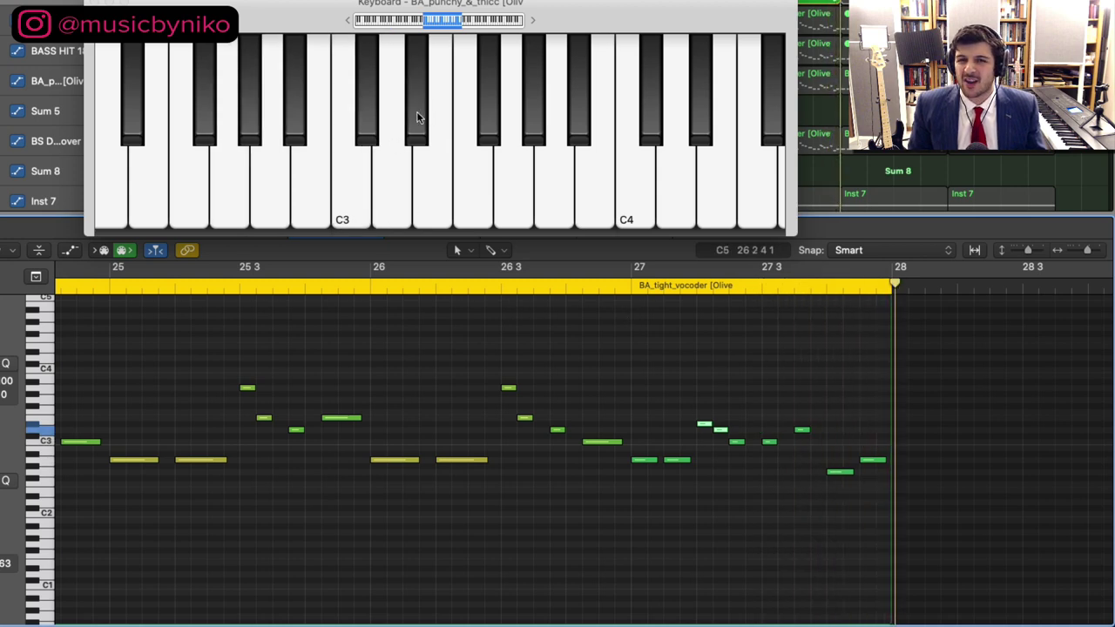
pyautogui.hscroll(2, 416, 117)
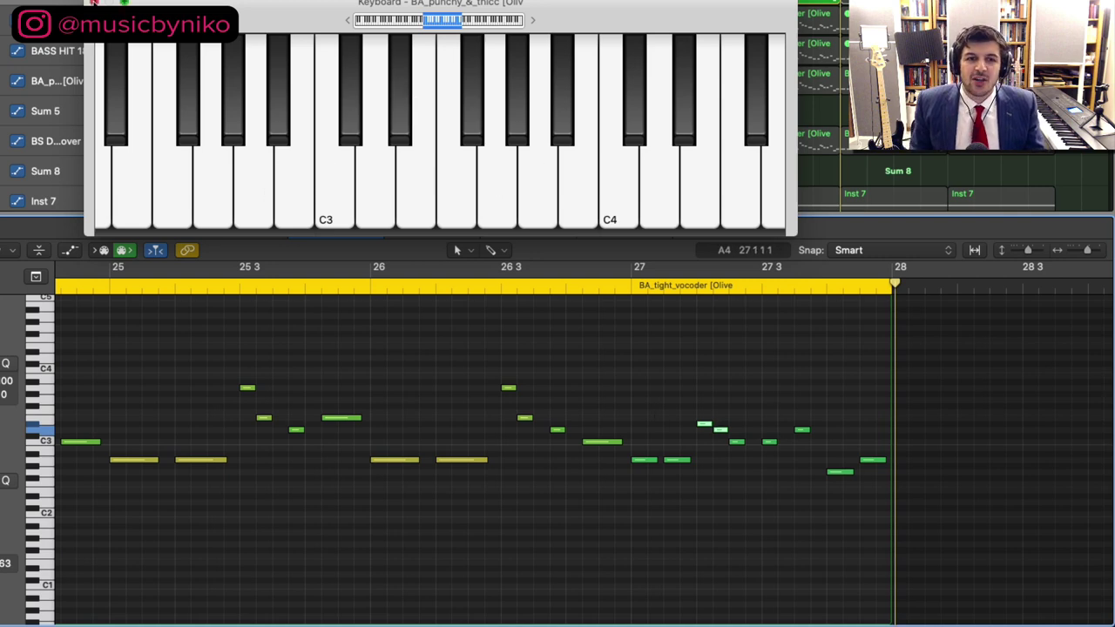
# Close the on-screen keyboard and select the bassline regions at bars 27–28 plus all following regions.
pyautogui.click(94, 2)
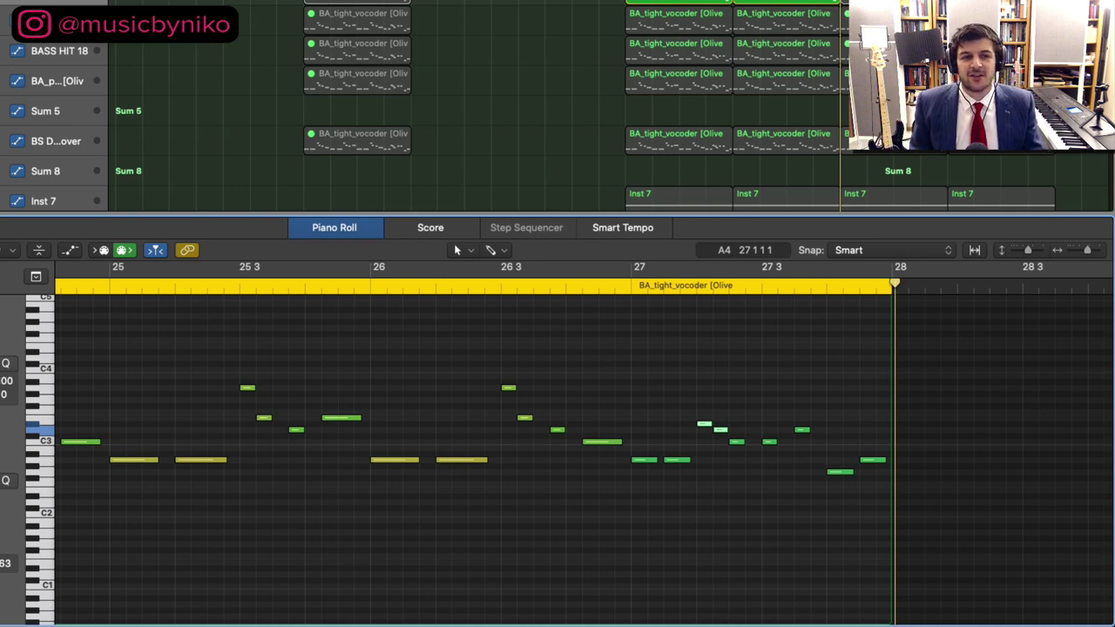
pyautogui.click(405, 56)
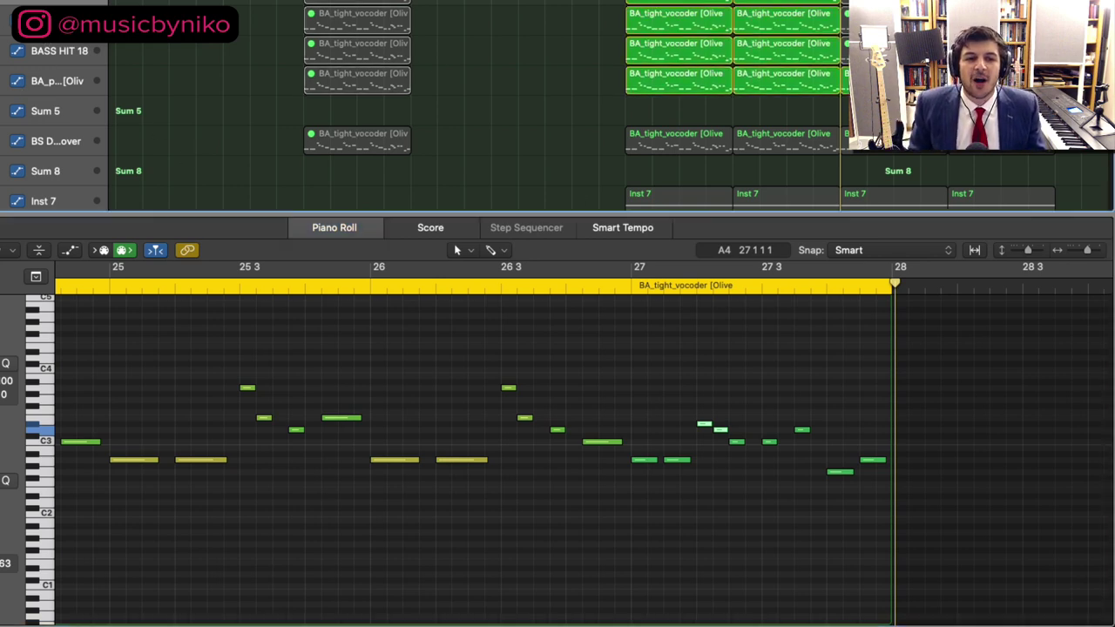
pyautogui.hotkey('shift', 'f')
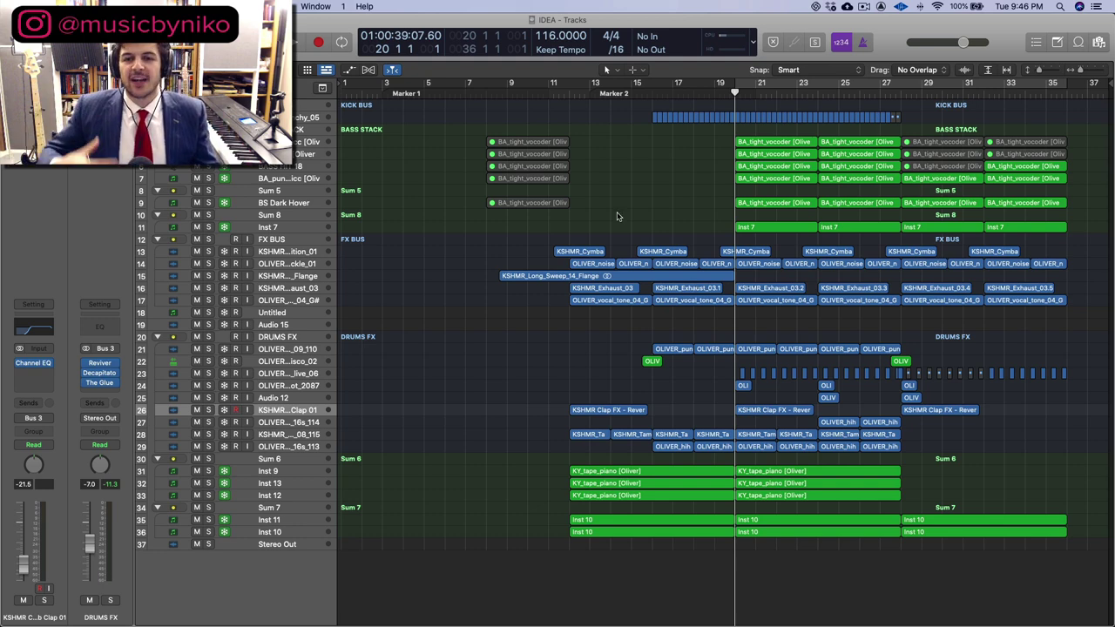
# Zoom in with taller tracks, play the drum section, and briefly loop a four-bar range.
pyautogui.press('super+Right')
pyautogui.press('super+Down')
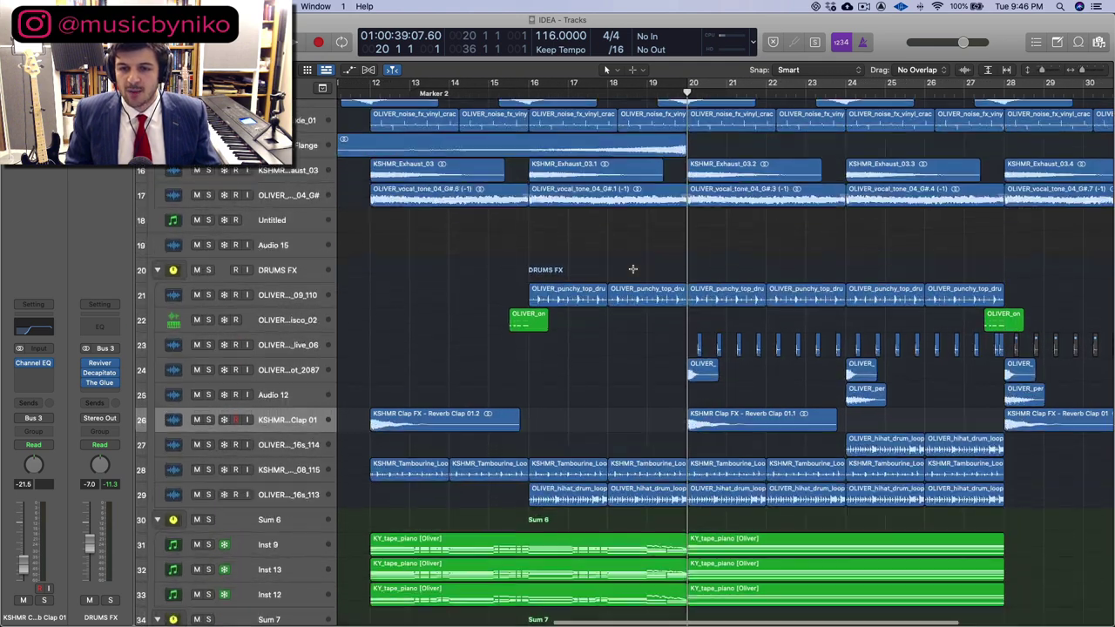
pyautogui.press('super+Down')
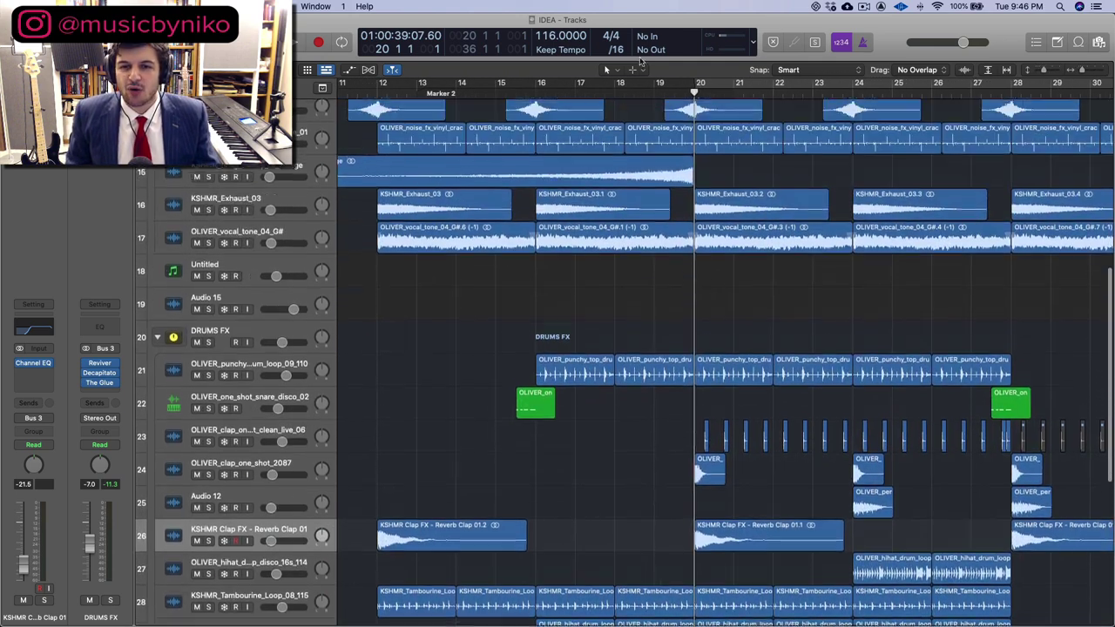
pyautogui.press('space')
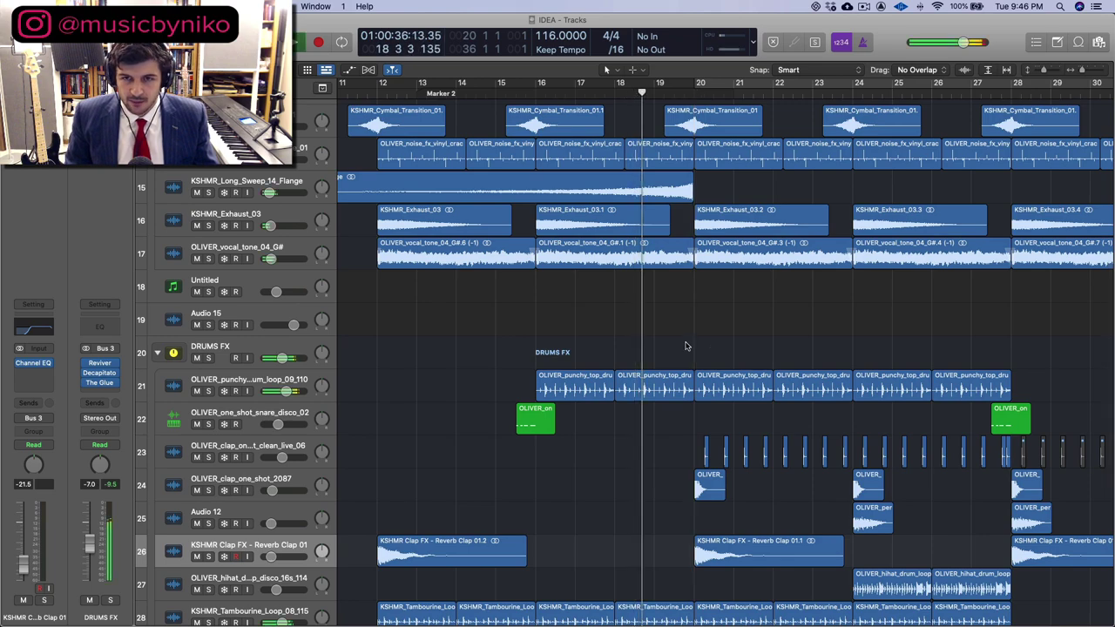
pyautogui.scroll(-3, 686, 346)
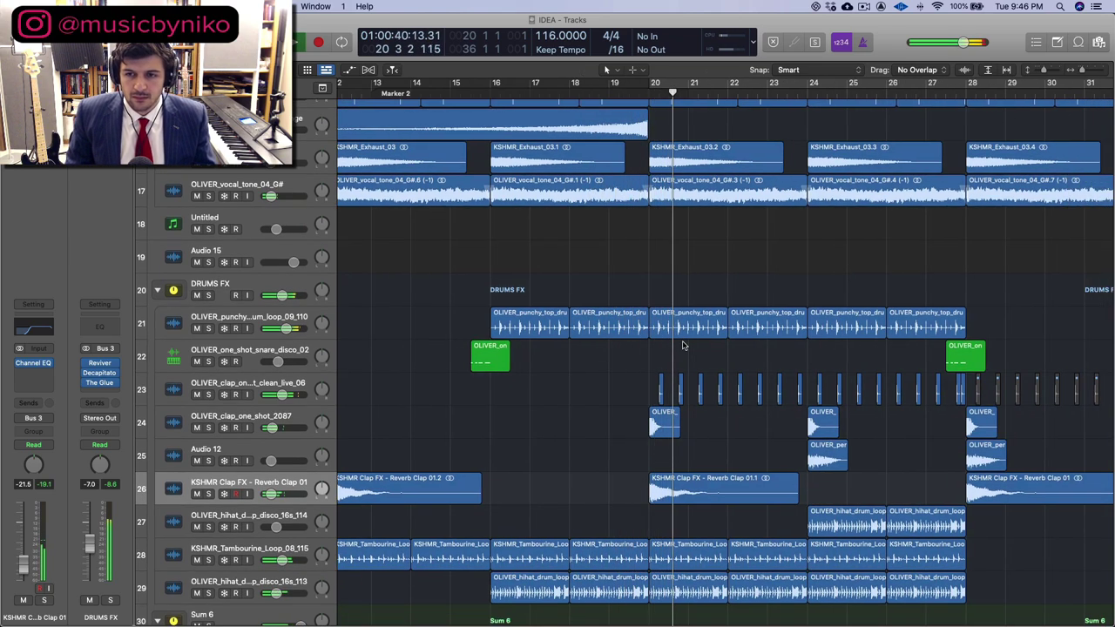
pyautogui.scroll(-1, 683, 346)
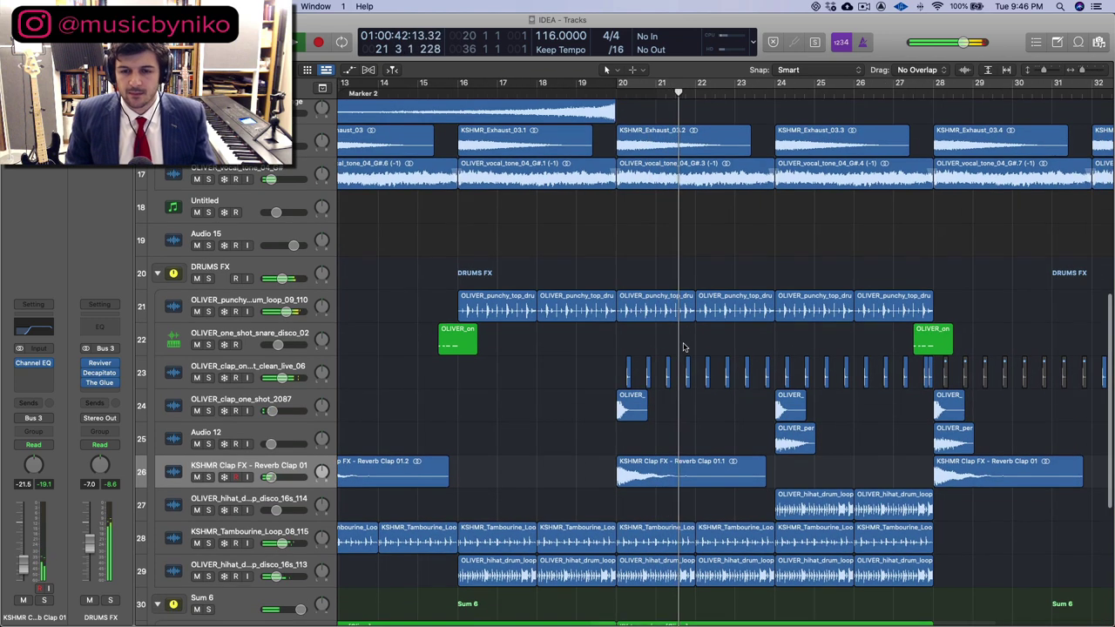
pyautogui.scroll(-1, 662, 348)
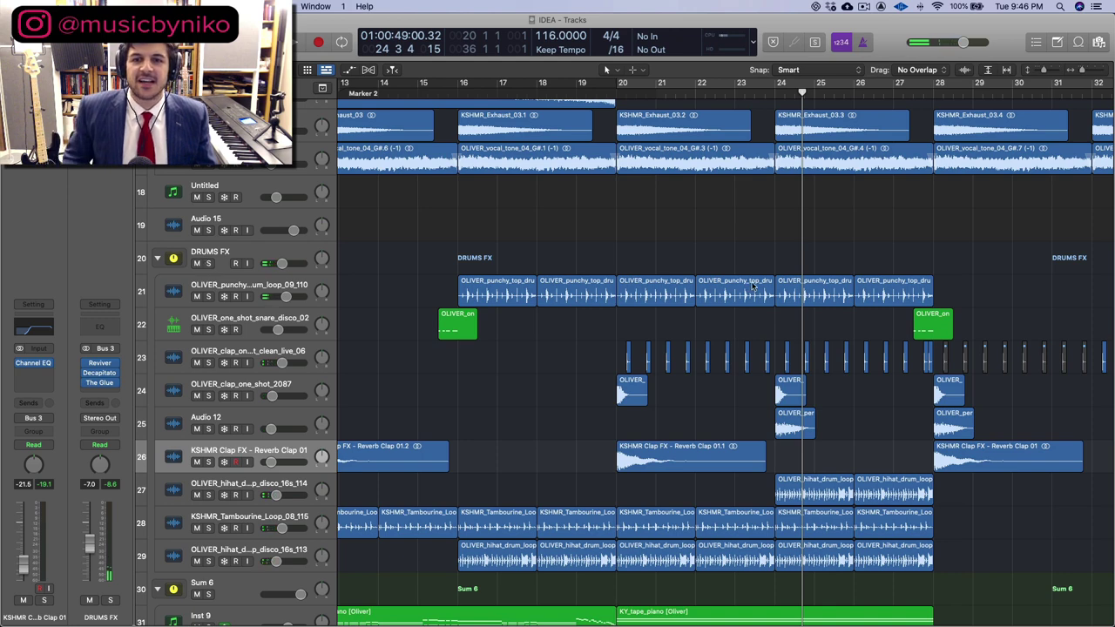
pyautogui.moveTo(619, 82); pyautogui.dragTo(916, 106)
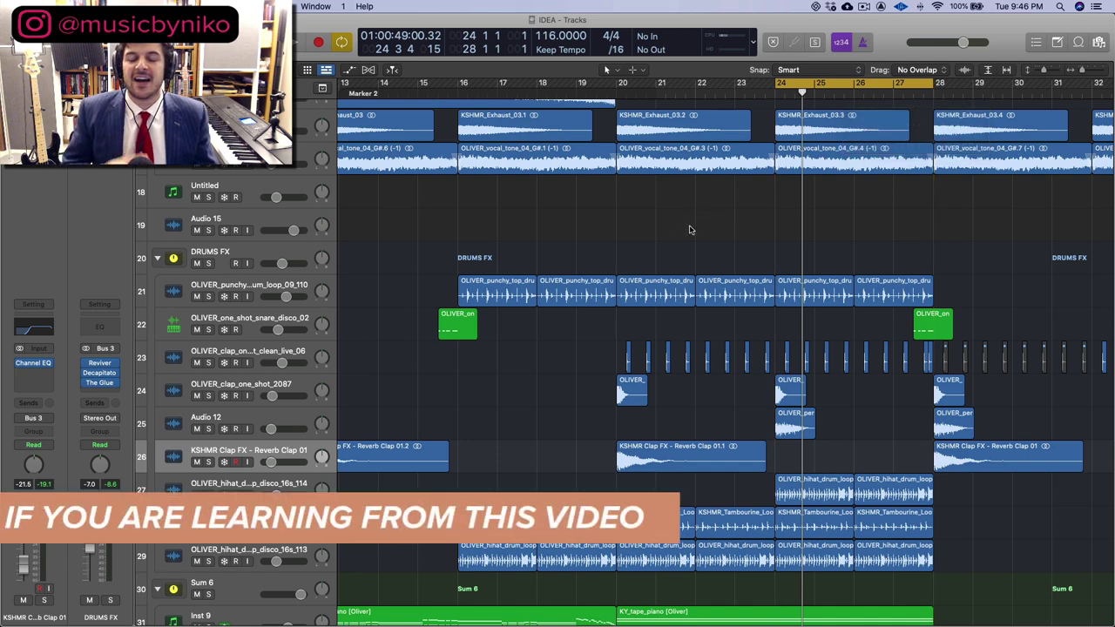
pyautogui.press('c')
# Move the KSHMR Clap FX - Reverb Clap 01 track above Audio 12 and solo DRUMS FX.
pyautogui.scroll(1, 614, 216)
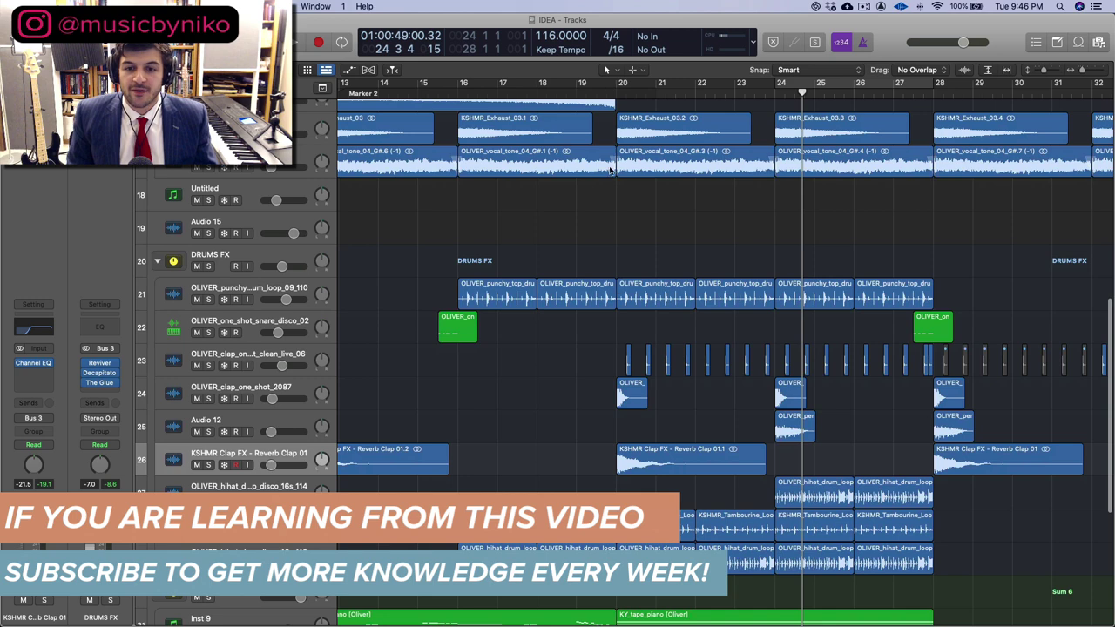
pyautogui.moveTo(243, 454); pyautogui.dragTo(243, 422)
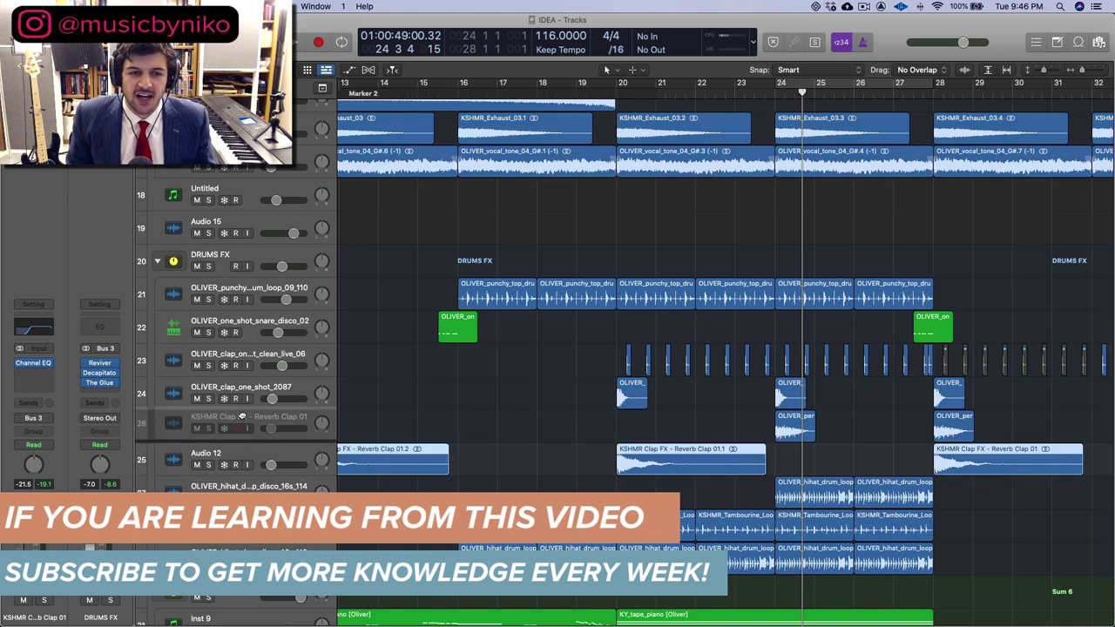
pyautogui.click(208, 266)
# Play from just before bar 20 while briefly showing the tracks' automation lanes.
pyautogui.doubleClick(612, 87)
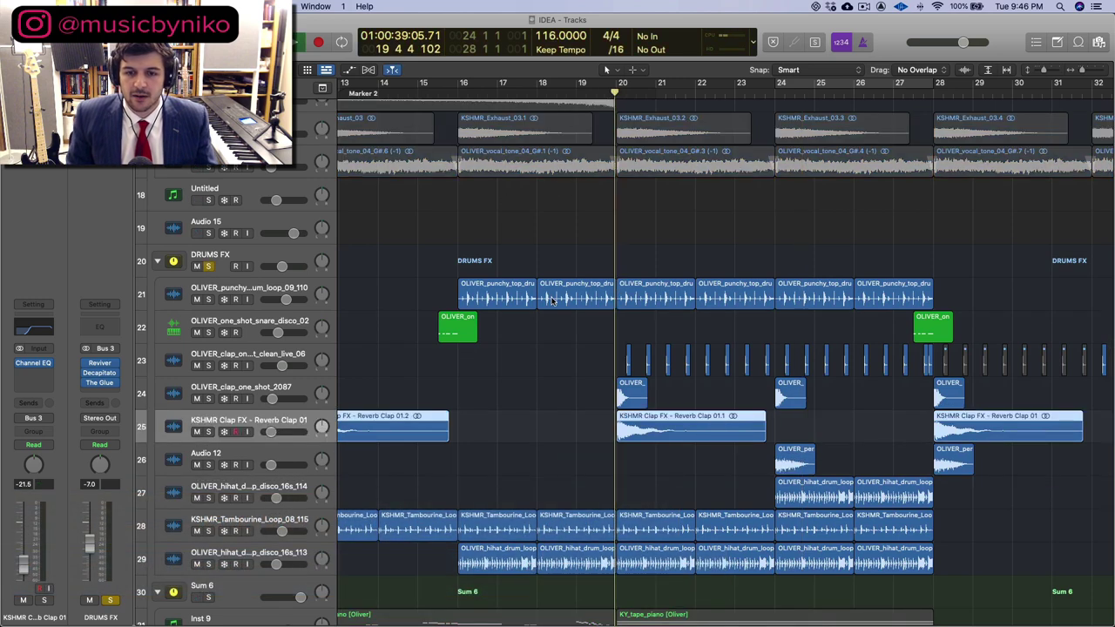
pyautogui.press('super+Down')
pyautogui.scroll(-5, 595, 448)
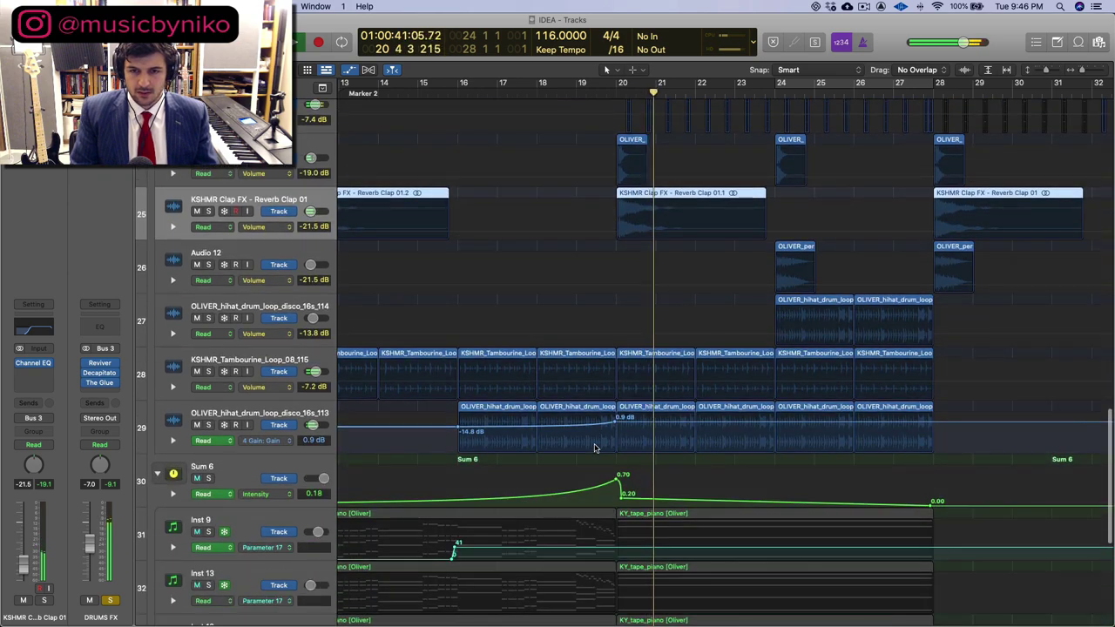
pyautogui.scroll(3, 596, 447)
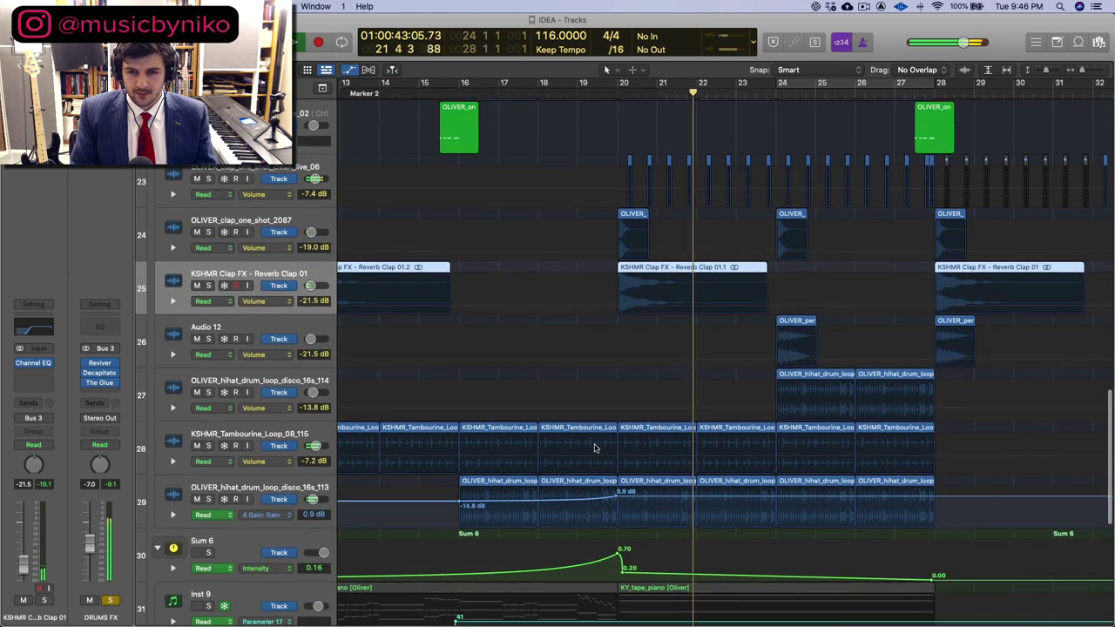
pyautogui.press('super+Up')
pyautogui.scroll(3, 595, 447)
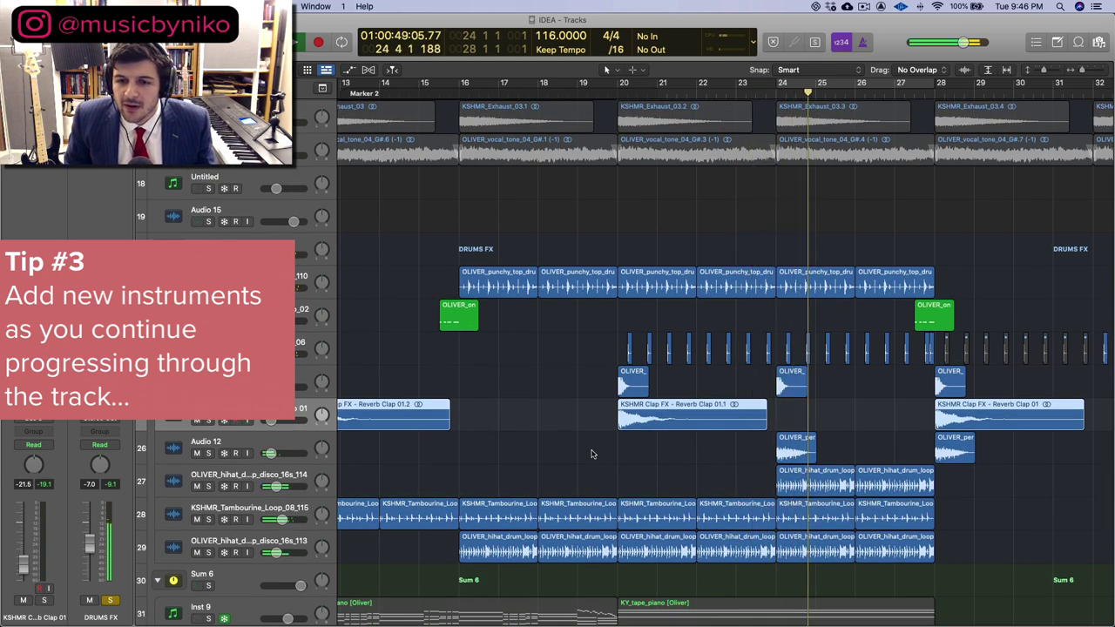
# Select the Audio 12 and hihat tracks and the clap hits on track 23.
pyautogui.moveTo(194, 476)
pyautogui.click(275, 450)
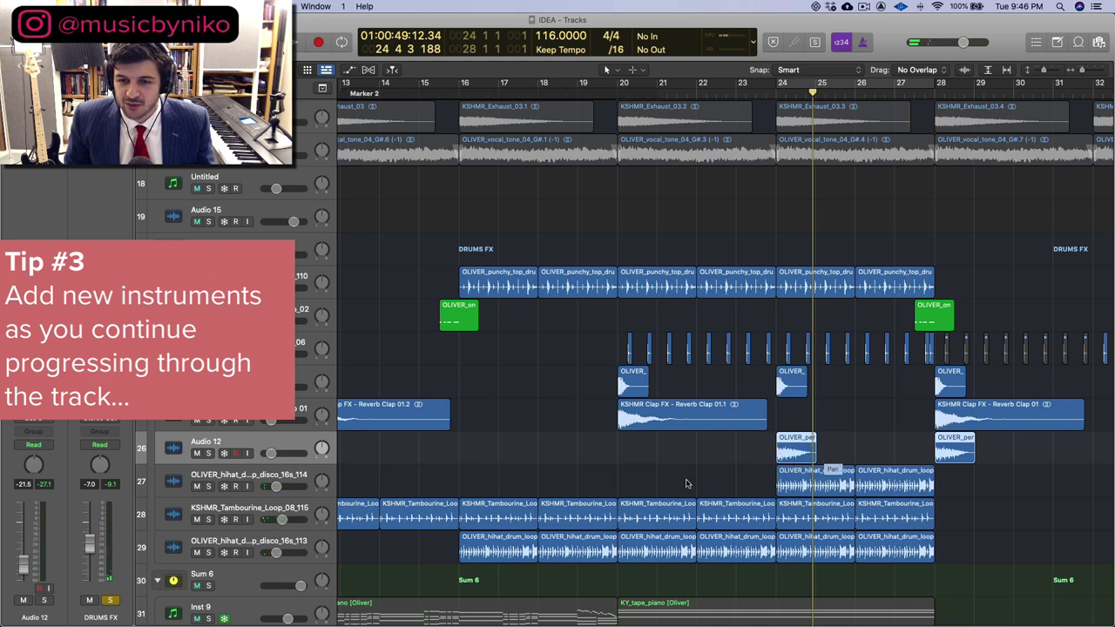
pyautogui.click(741, 484)
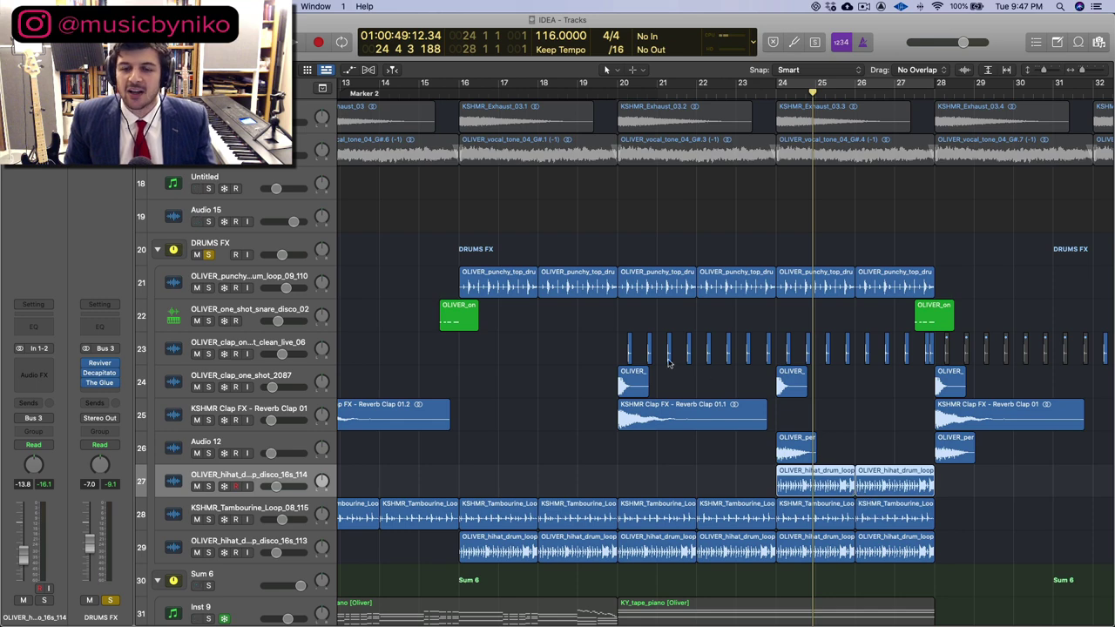
pyautogui.scroll(-1, 621, 349)
pyautogui.hscroll(-2, 610, 347)
pyautogui.moveTo(605, 346); pyautogui.dragTo(782, 351)
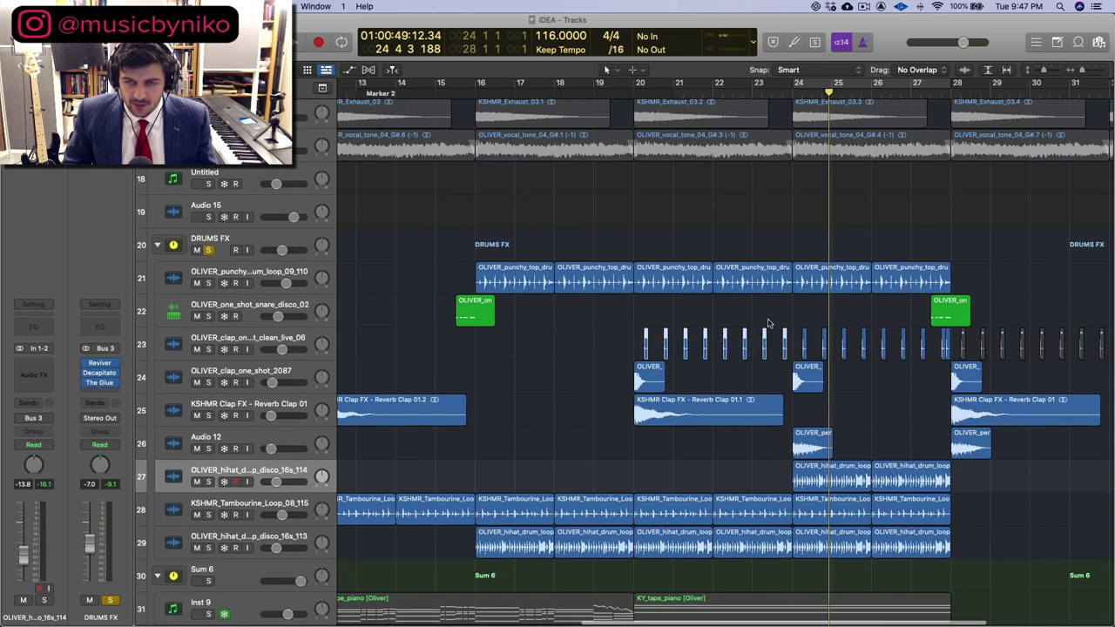
# Unsolo DRUMS FX and play the full arrangement from bar 20.
pyautogui.click(634, 86)
pyautogui.press('s')
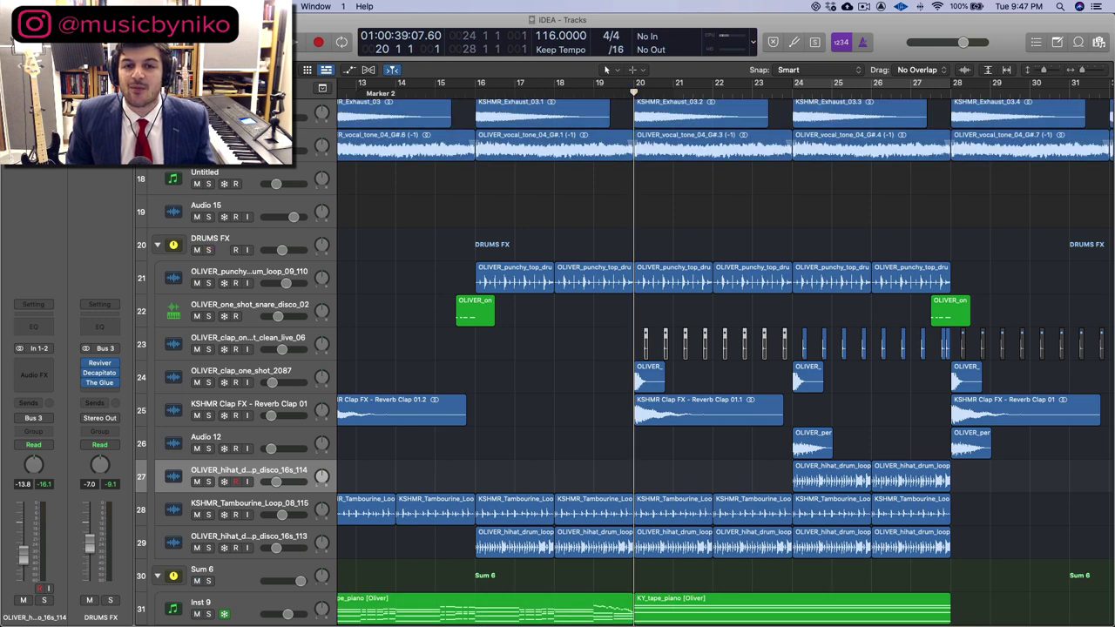
pyautogui.press('space')
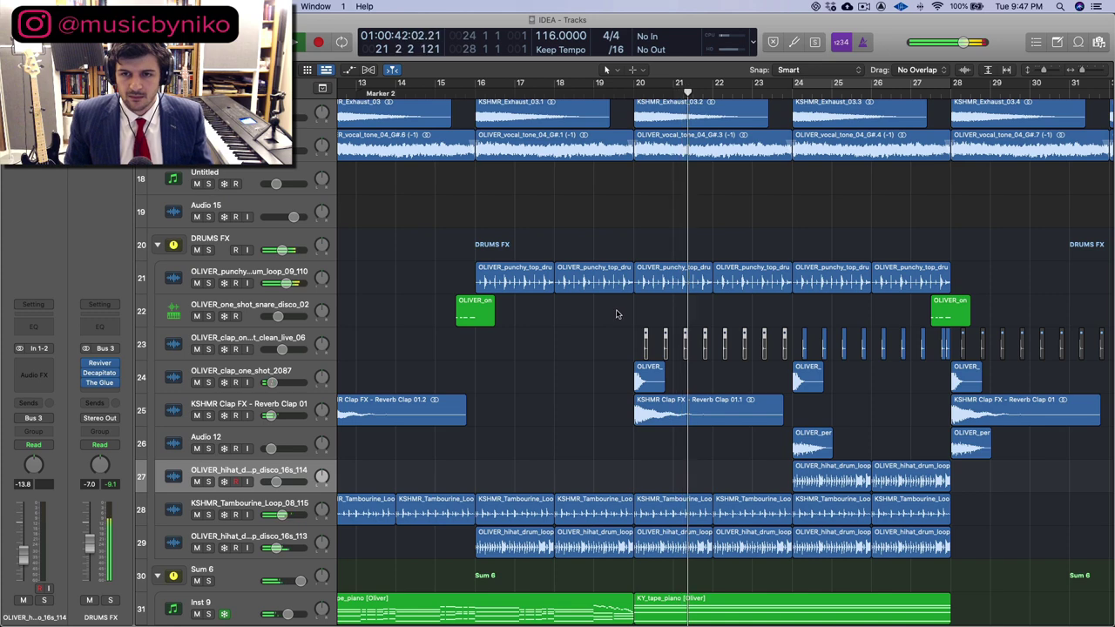
pyautogui.scroll(1, 624, 317)
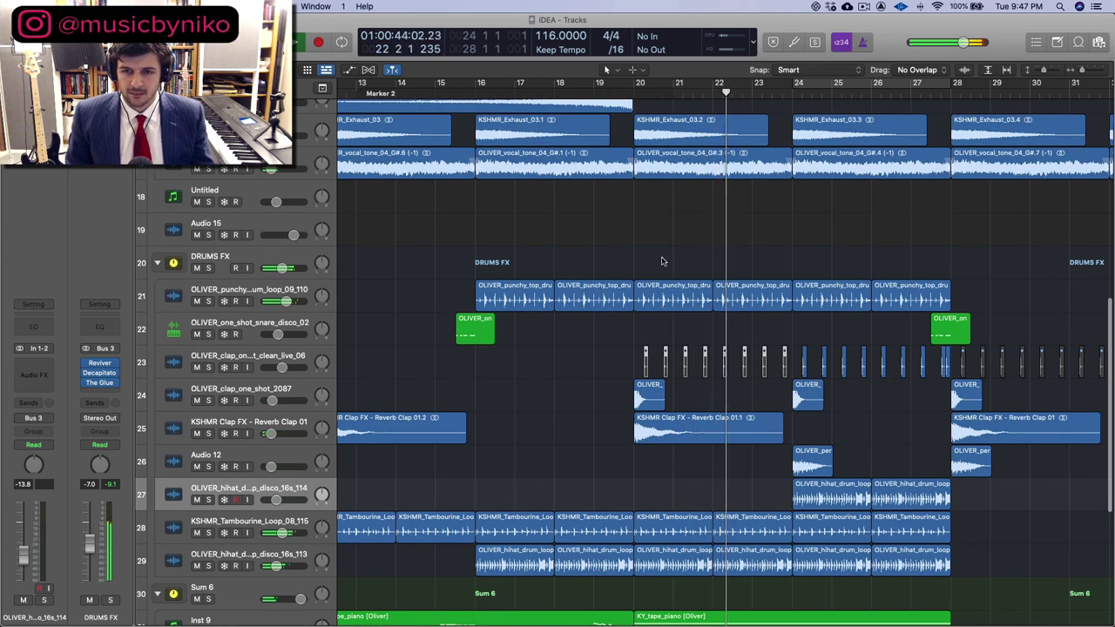
pyautogui.scroll(3, 660, 258)
# Solo FX BUS and the OLIVER_vocal_tone_04_G# track, then play from bar 20.
pyautogui.scroll(5, 660, 259)
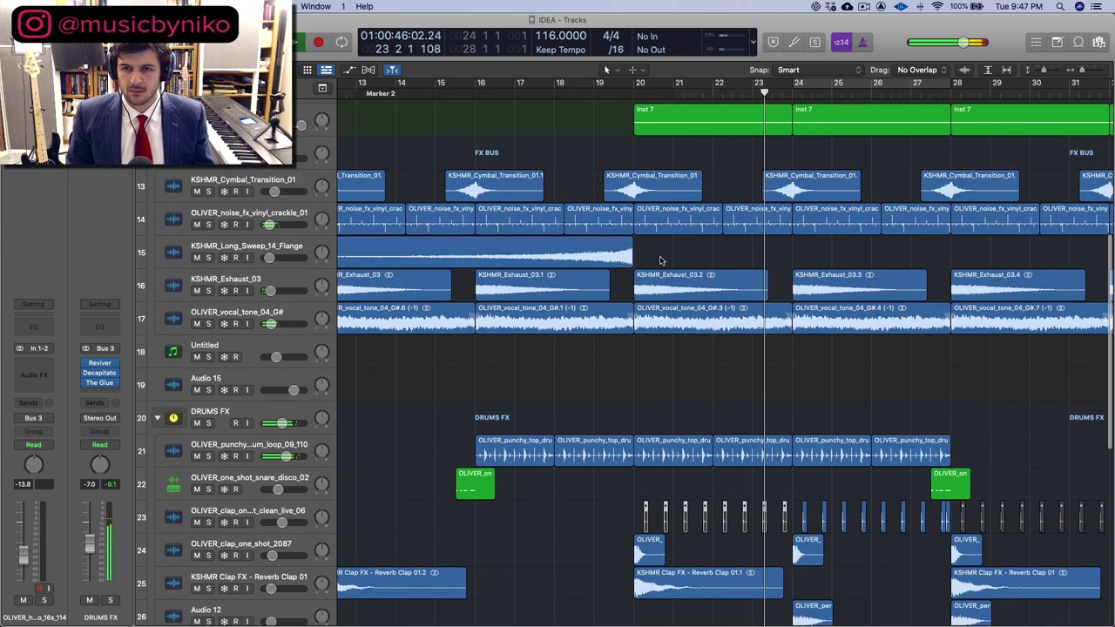
pyautogui.scroll(-5, 660, 258)
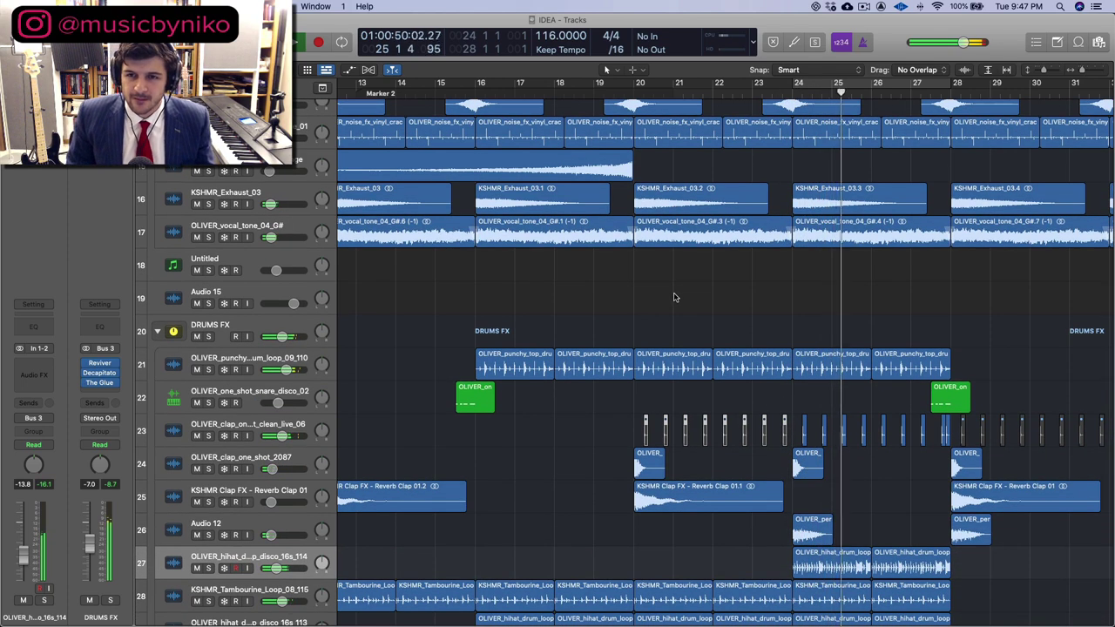
pyautogui.scroll(3, 673, 298)
pyautogui.scroll(3, 673, 298)
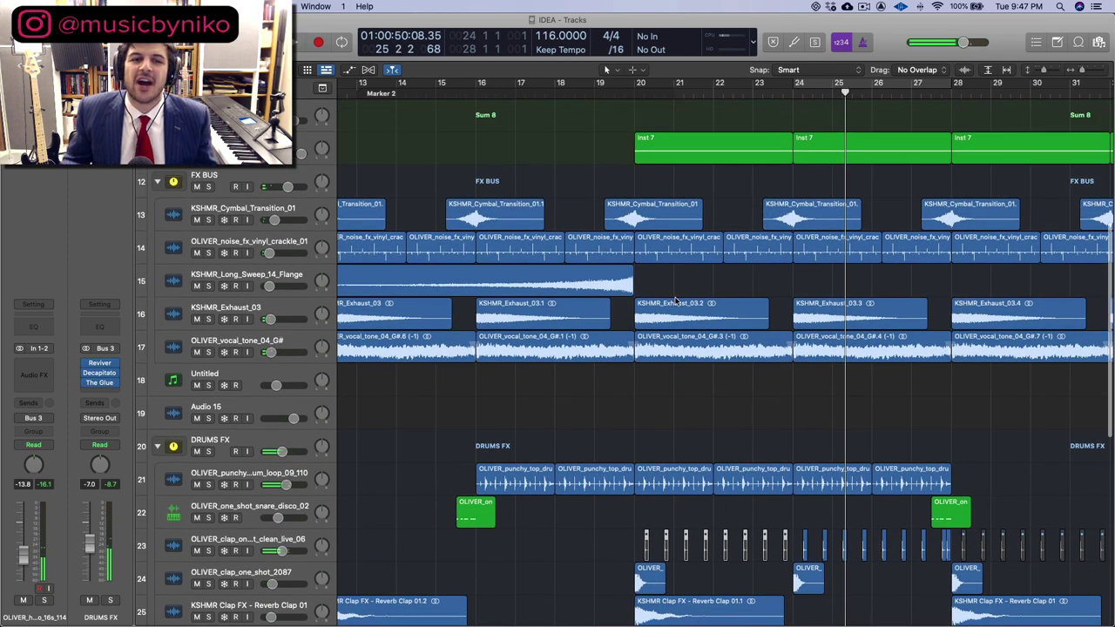
pyautogui.scroll(1, 667, 297)
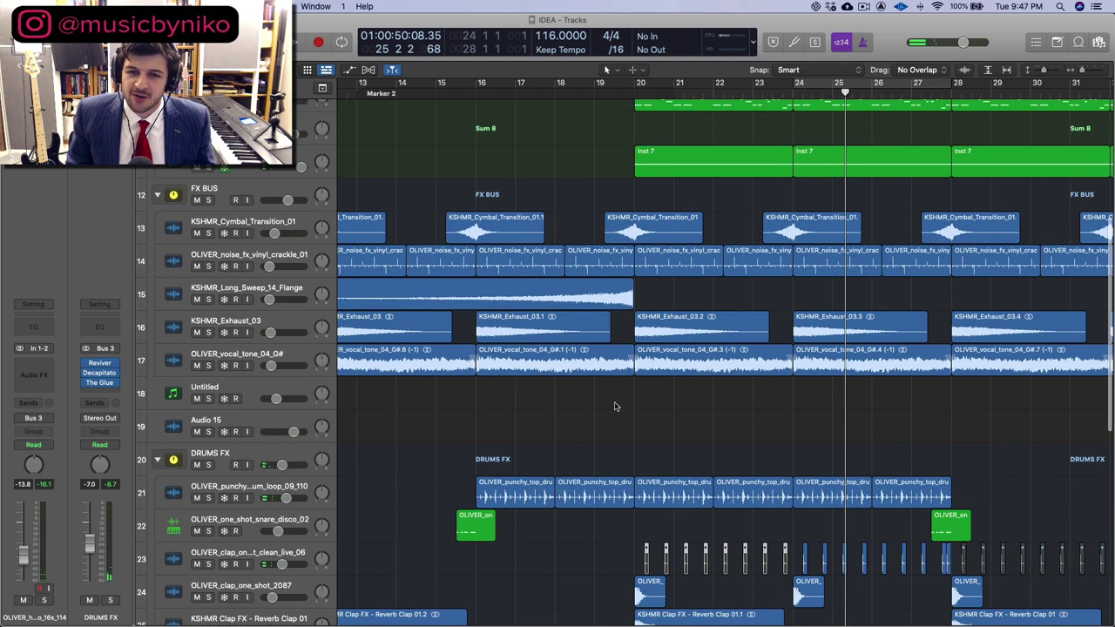
pyautogui.click(208, 201)
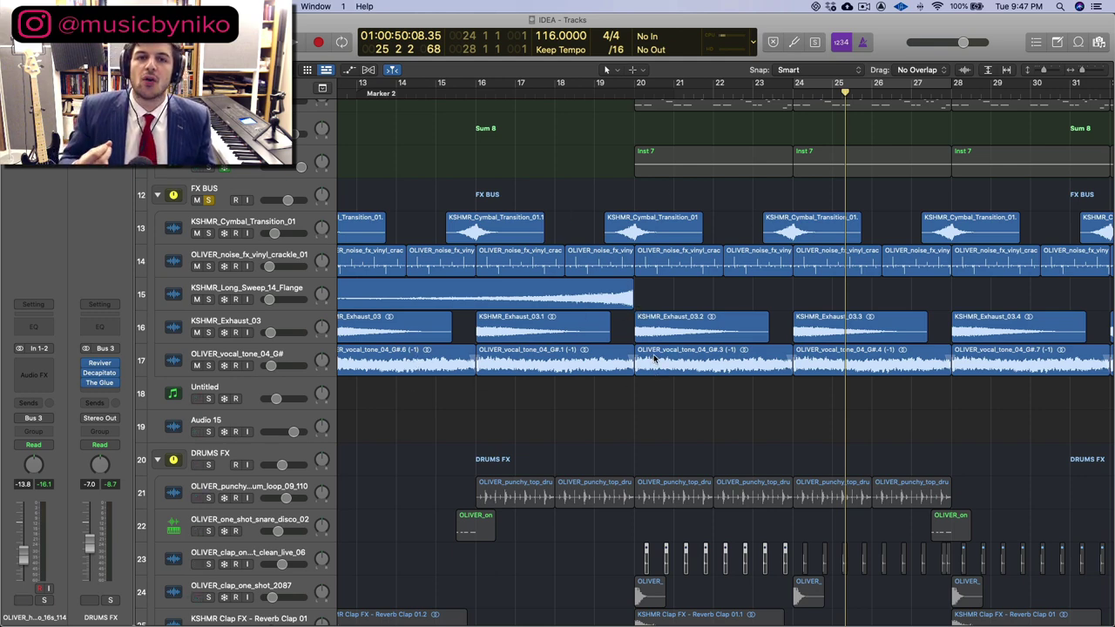
pyautogui.click(626, 91)
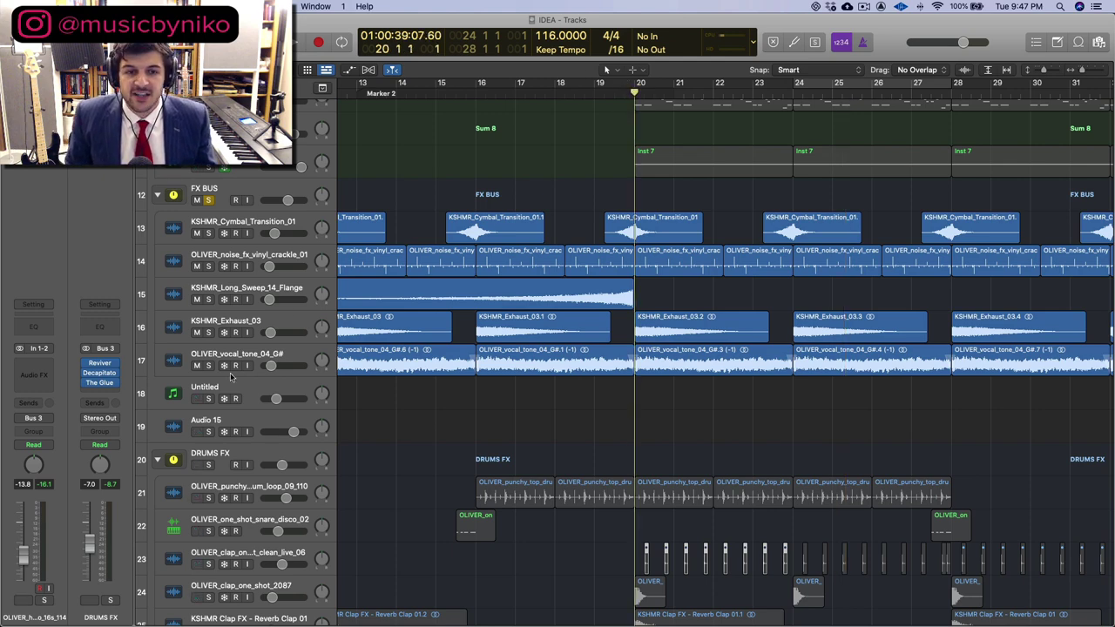
pyautogui.click(208, 365)
pyautogui.press('space')
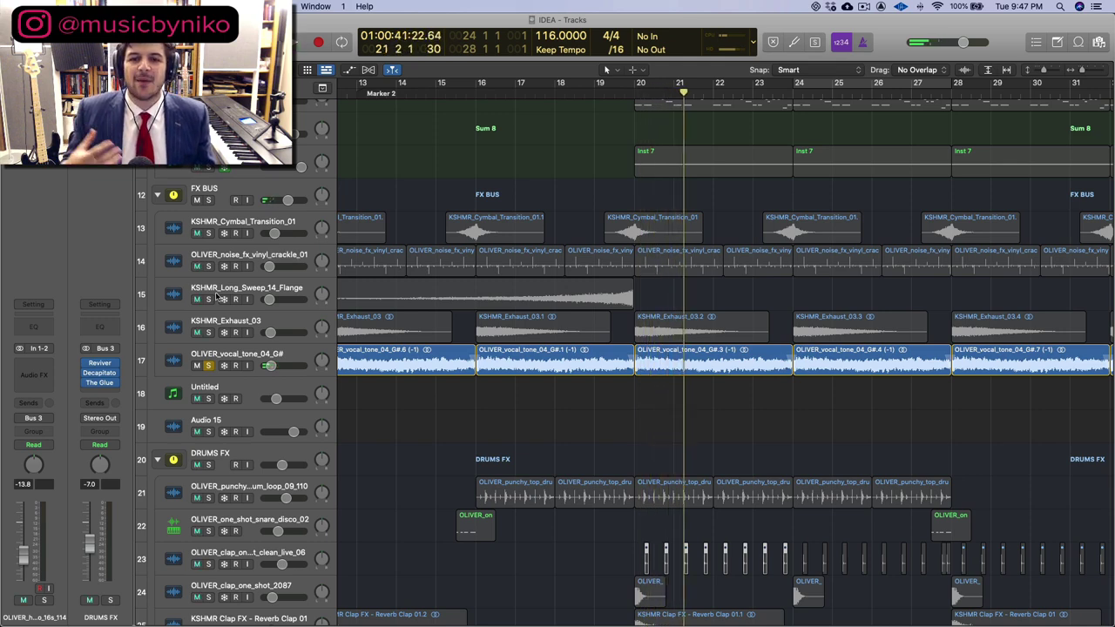
# Add the vinyl crackle, KSHMR_Exhaust_03 and cymbal transition tracks plus FX BUS to the solo.
pyautogui.click(208, 266)
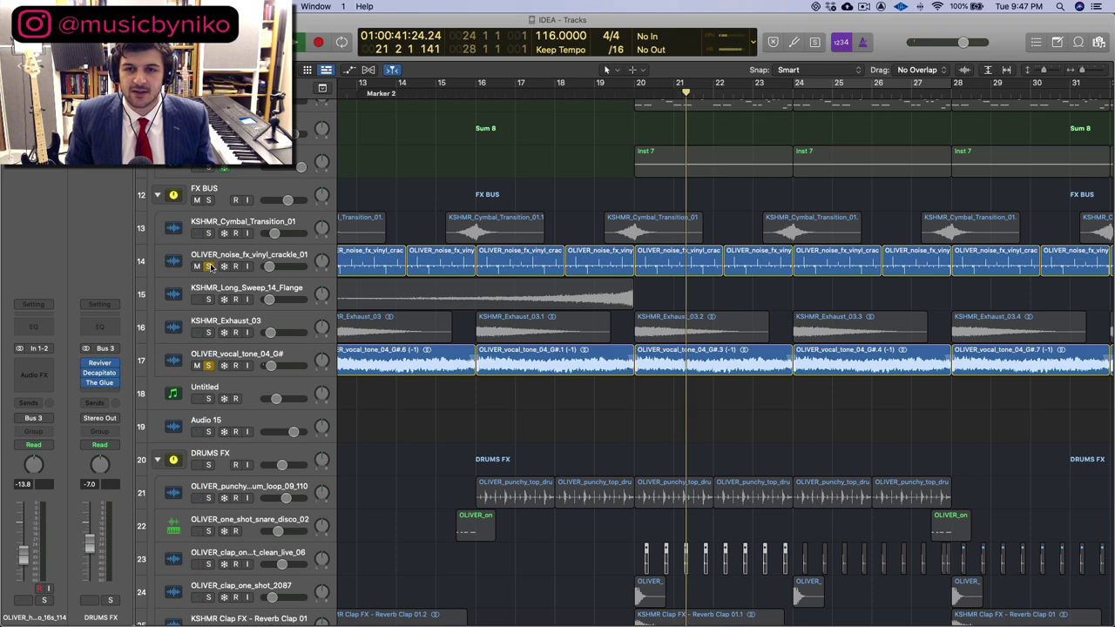
pyautogui.click(208, 332)
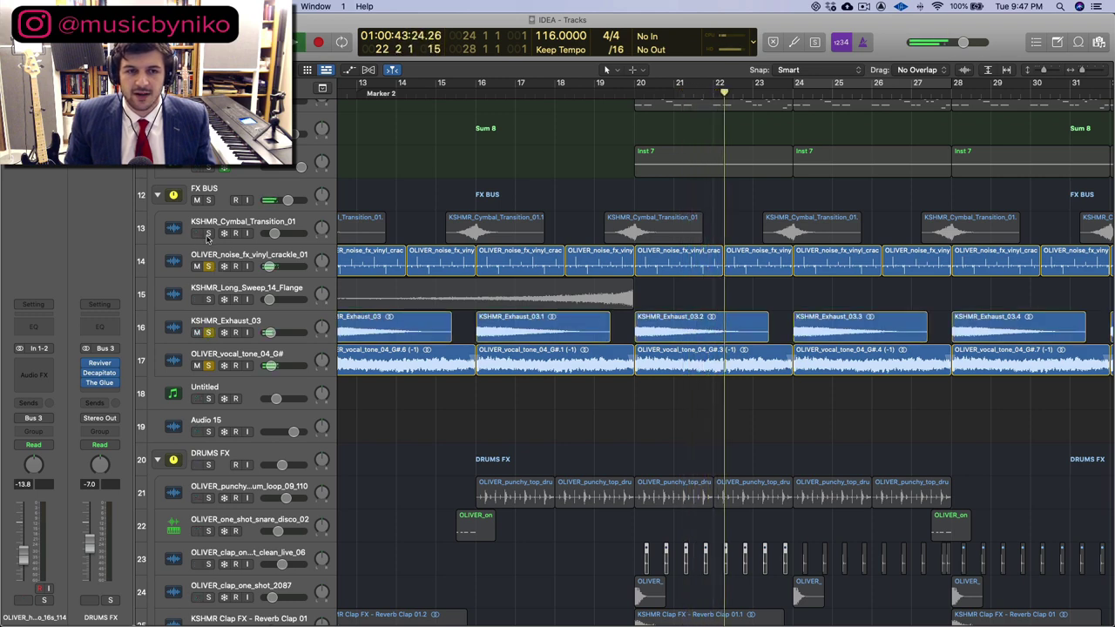
pyautogui.click(208, 232)
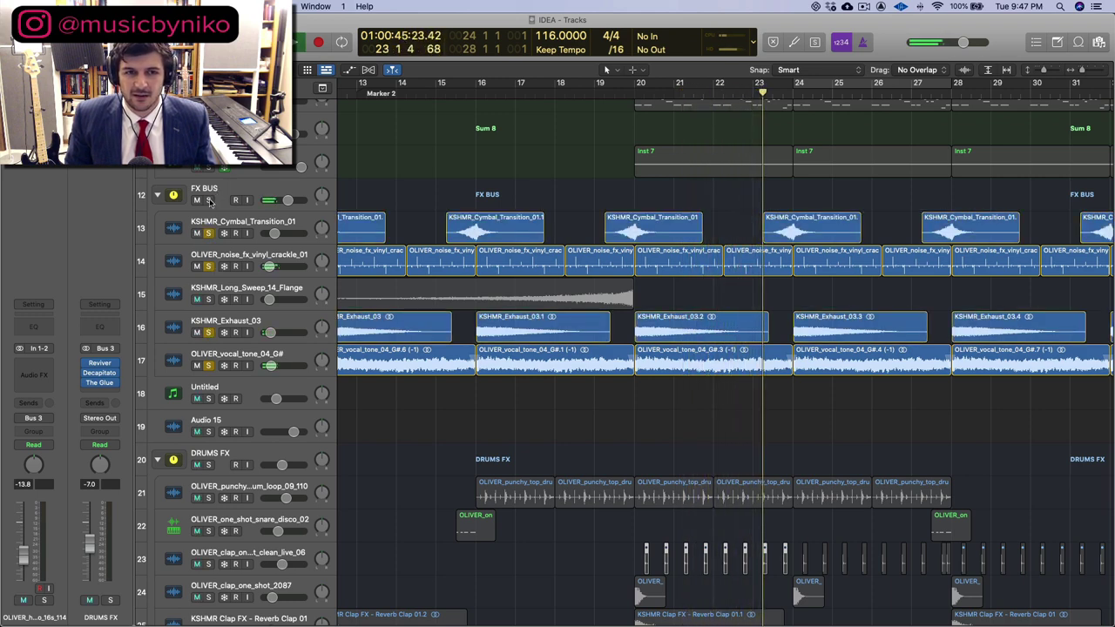
pyautogui.click(208, 199)
pyautogui.scroll(1, 258, 231)
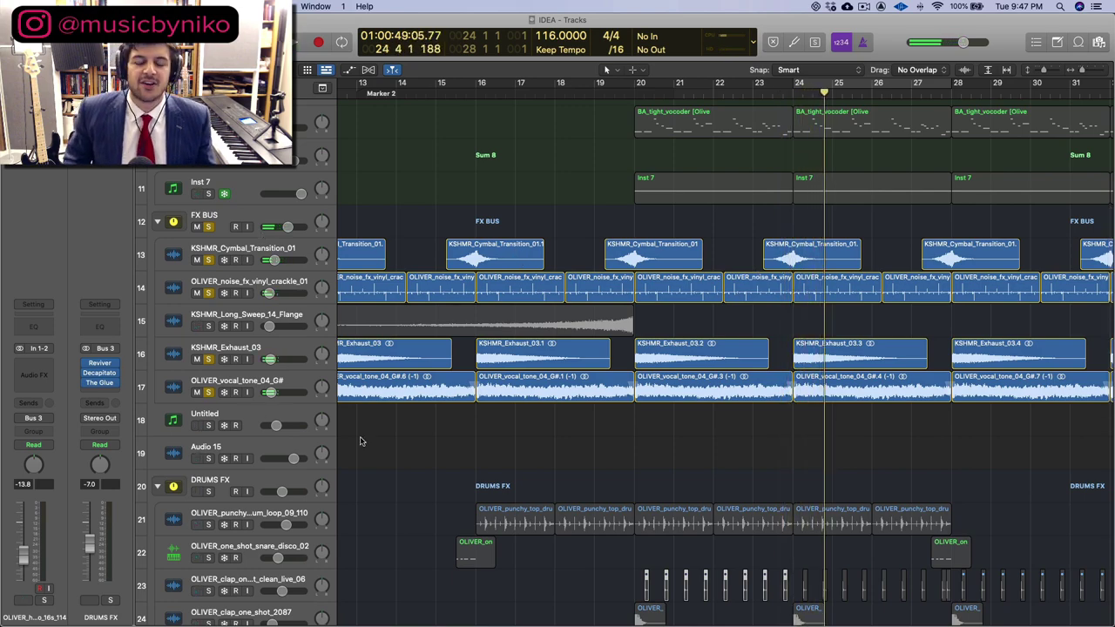
# Stop playback, deselect all regions, and solo only the Sum 8 group.
pyautogui.press('super+Up')
pyautogui.press('super+Up')
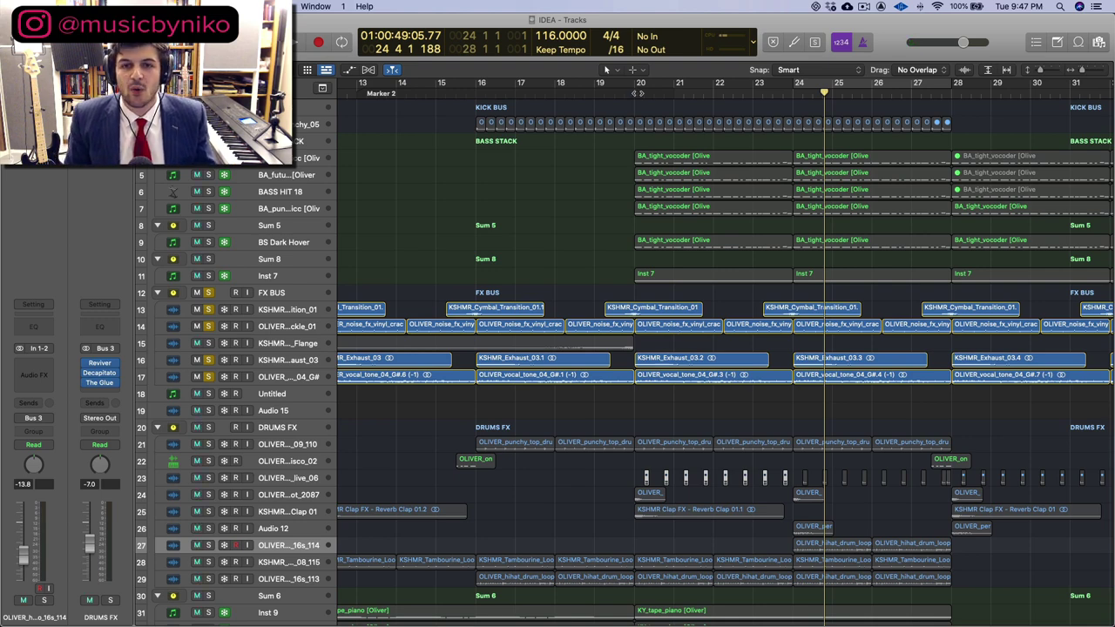
pyautogui.press('space')
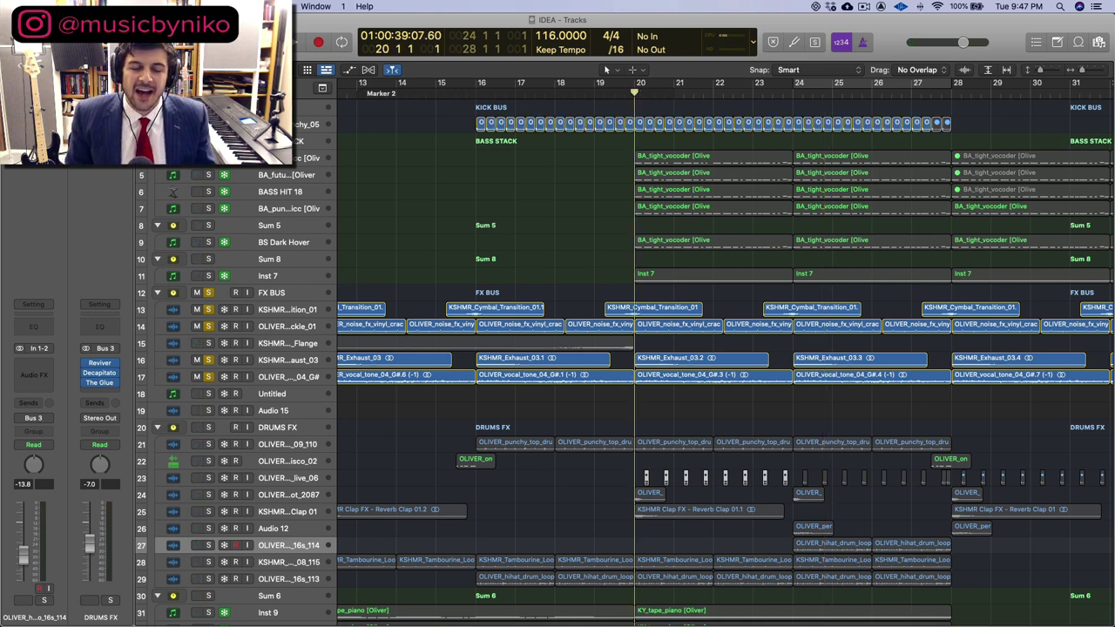
pyautogui.click(735, 263)
pyautogui.click(209, 258)
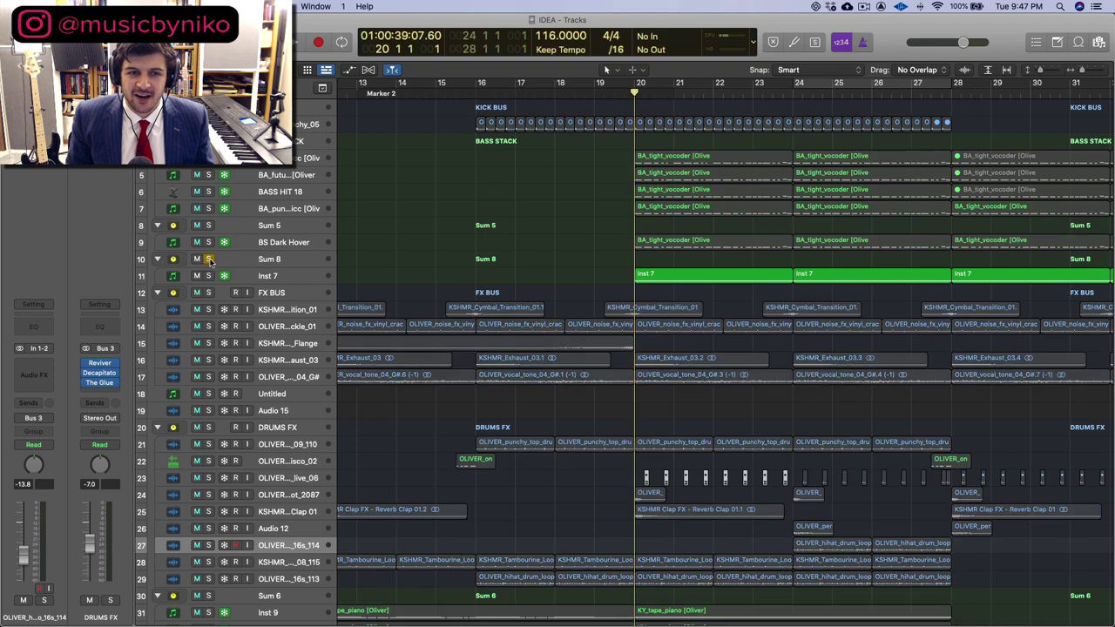
# Enlarge tracks to view Sum 8's Frequency automation from 0.31 to 1.00, then fit all tracks.
pyautogui.press('super+Down')
pyautogui.press('super+Down')
pyautogui.press('super+Down')
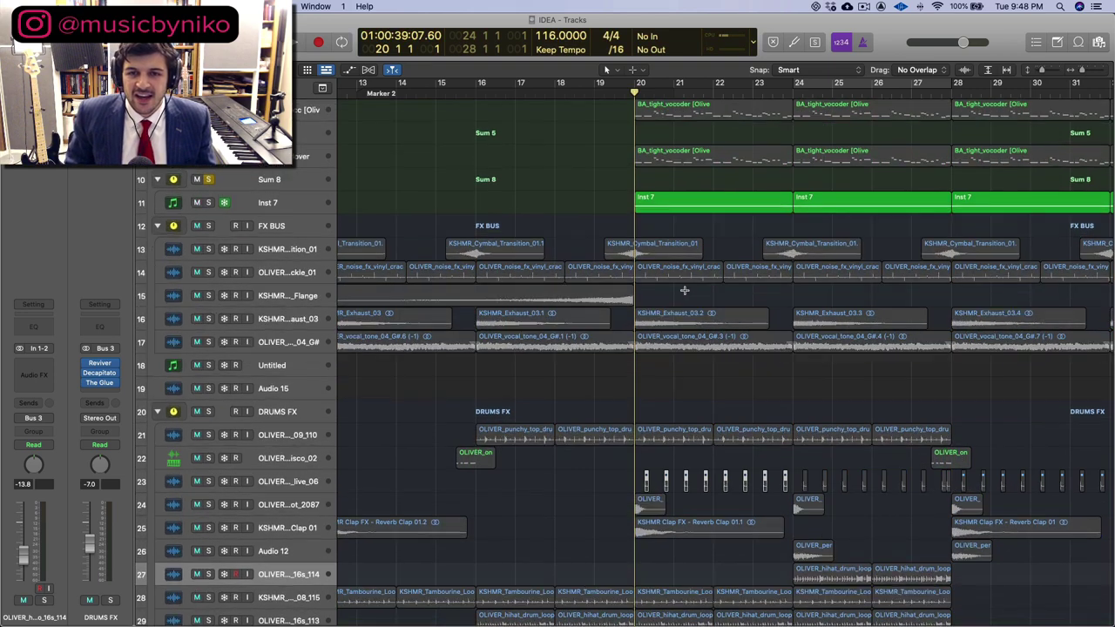
pyautogui.scroll(8, 689, 292)
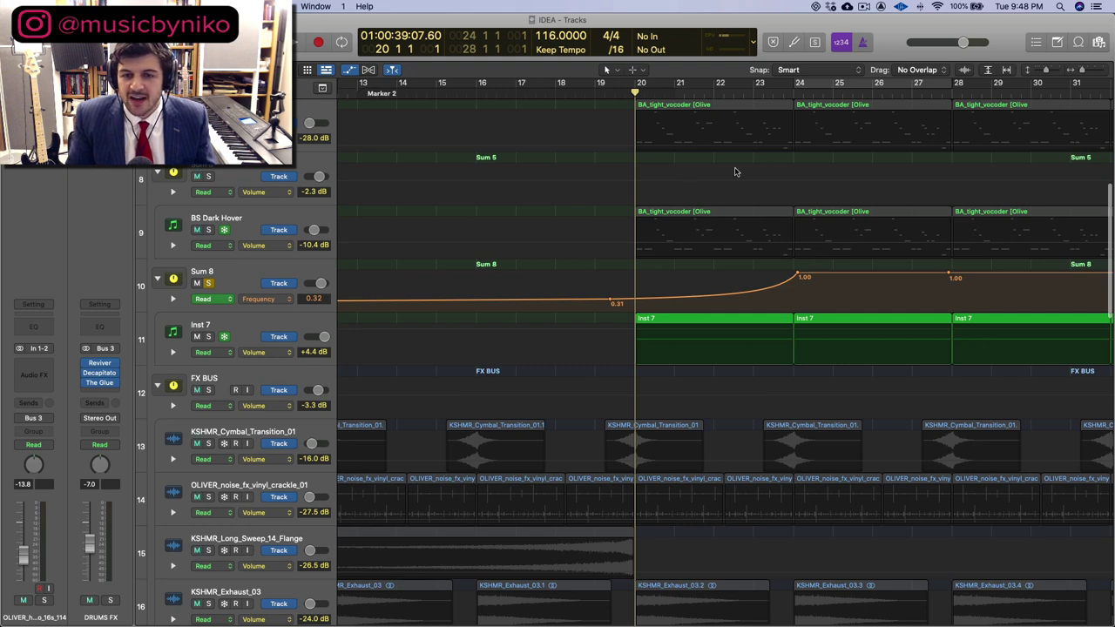
pyautogui.scroll(5, 200, 179)
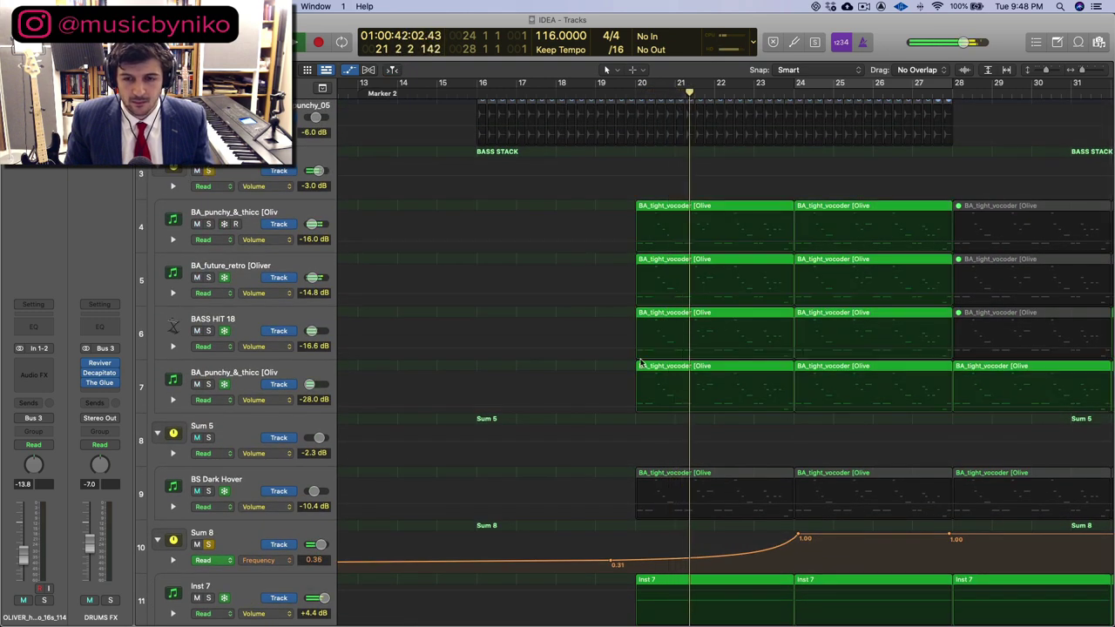
pyautogui.scroll(-2, 635, 348)
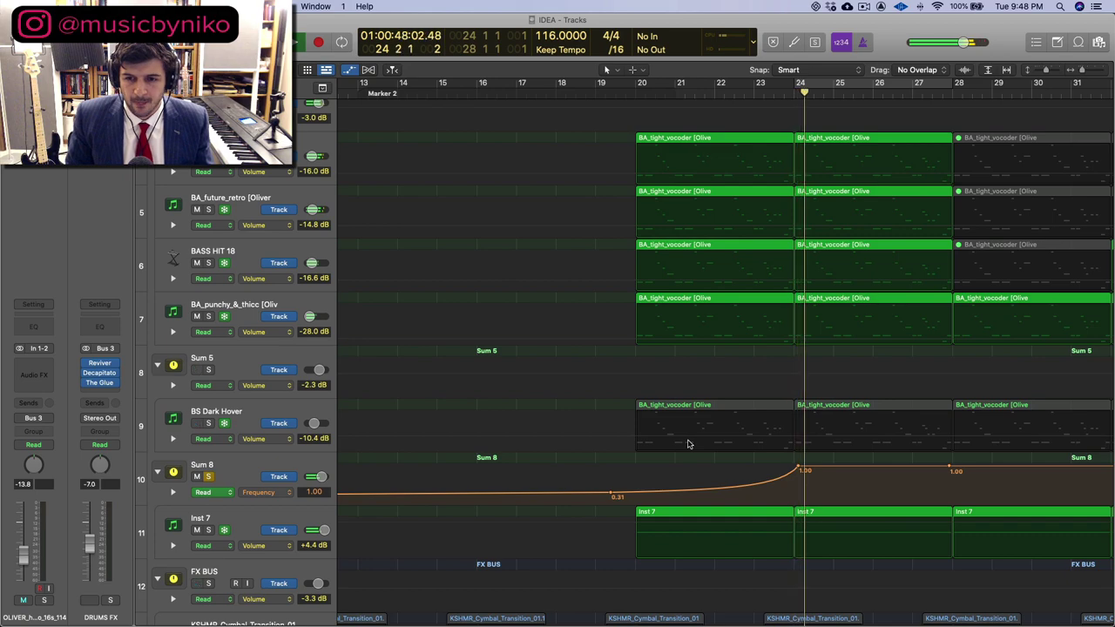
pyautogui.scroll(-2, 686, 444)
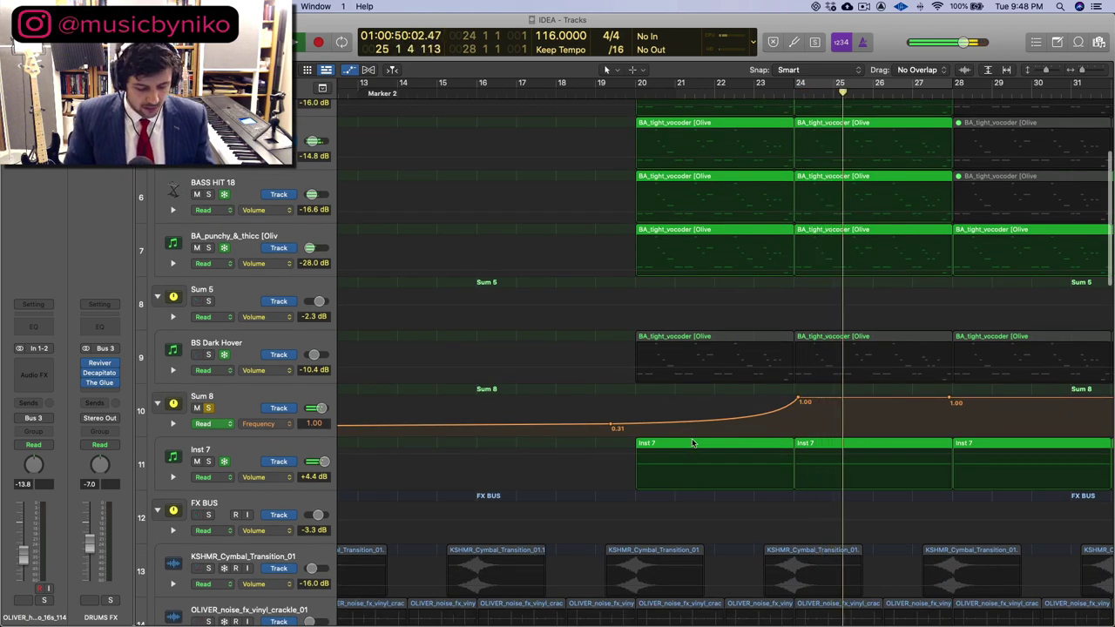
pyautogui.press('super+Up')
pyautogui.press('z')
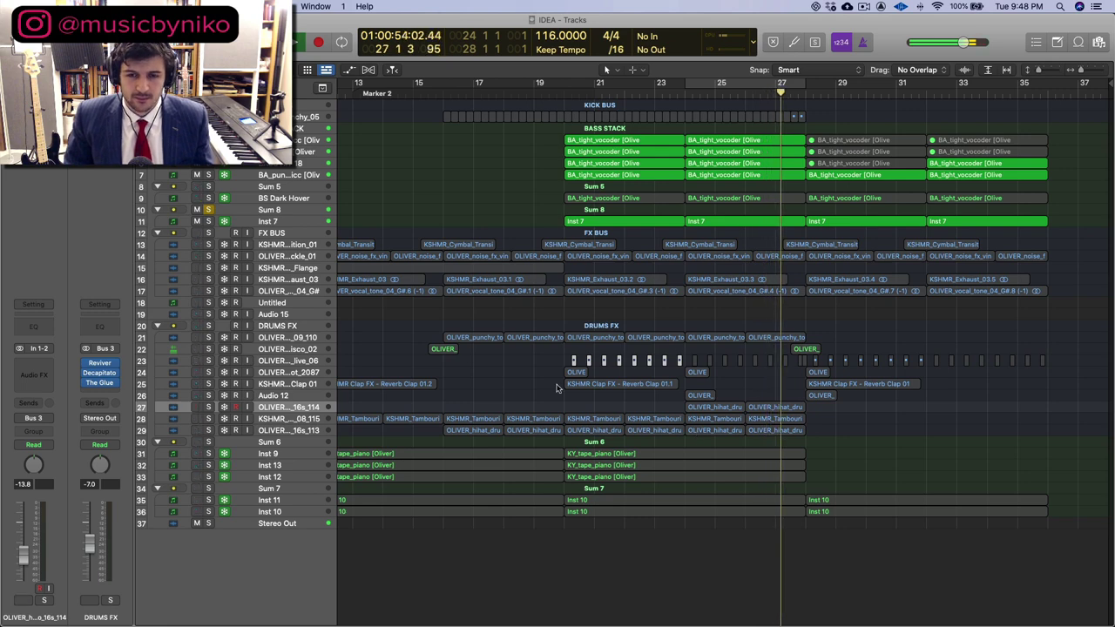
# Solo the Sum 6 and Sum 7 groups and play from bar 20.
pyautogui.press('space')
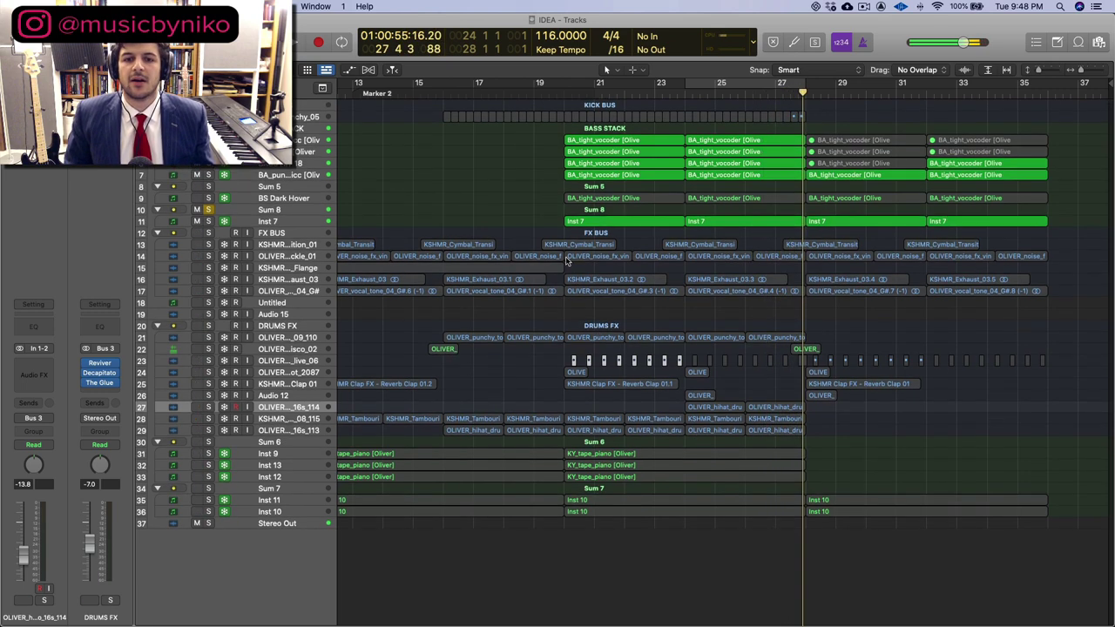
pyautogui.click(209, 442)
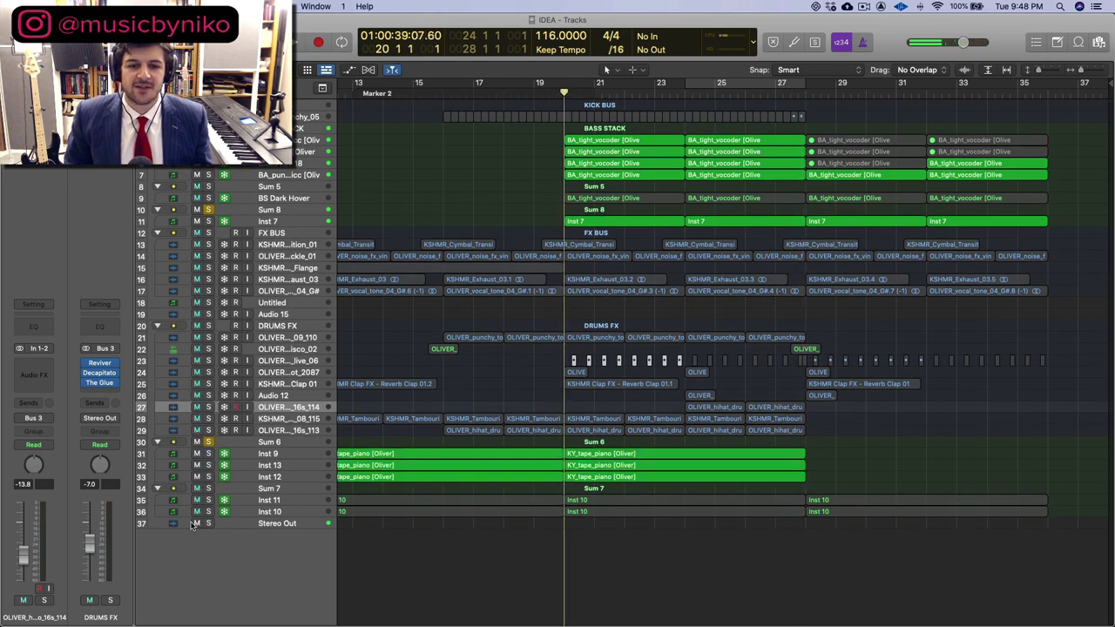
pyautogui.click(208, 488)
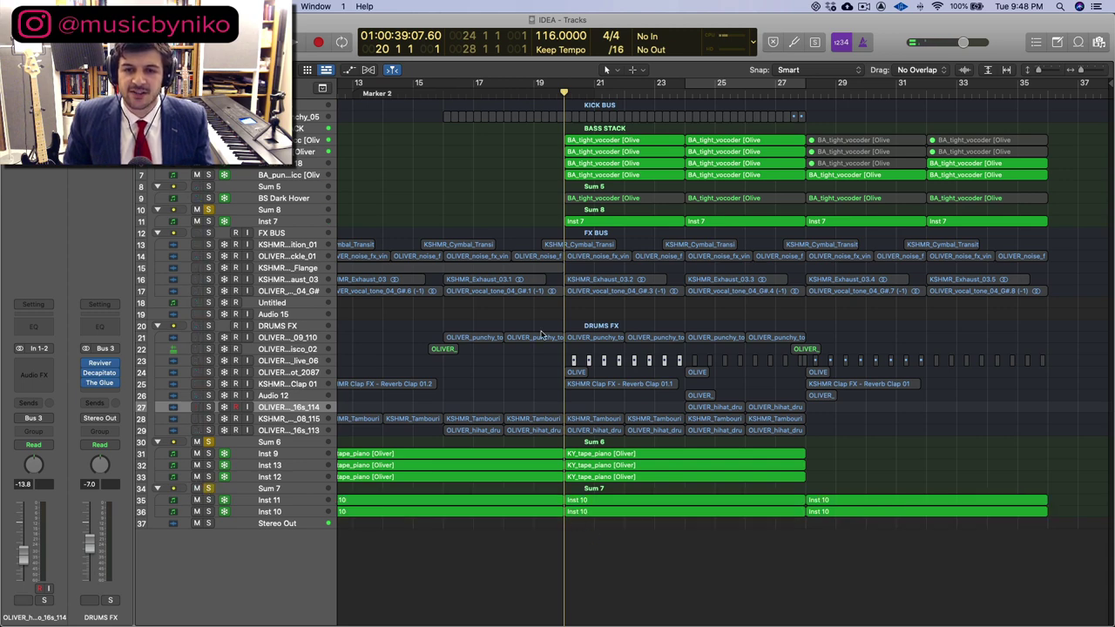
pyautogui.press('space')
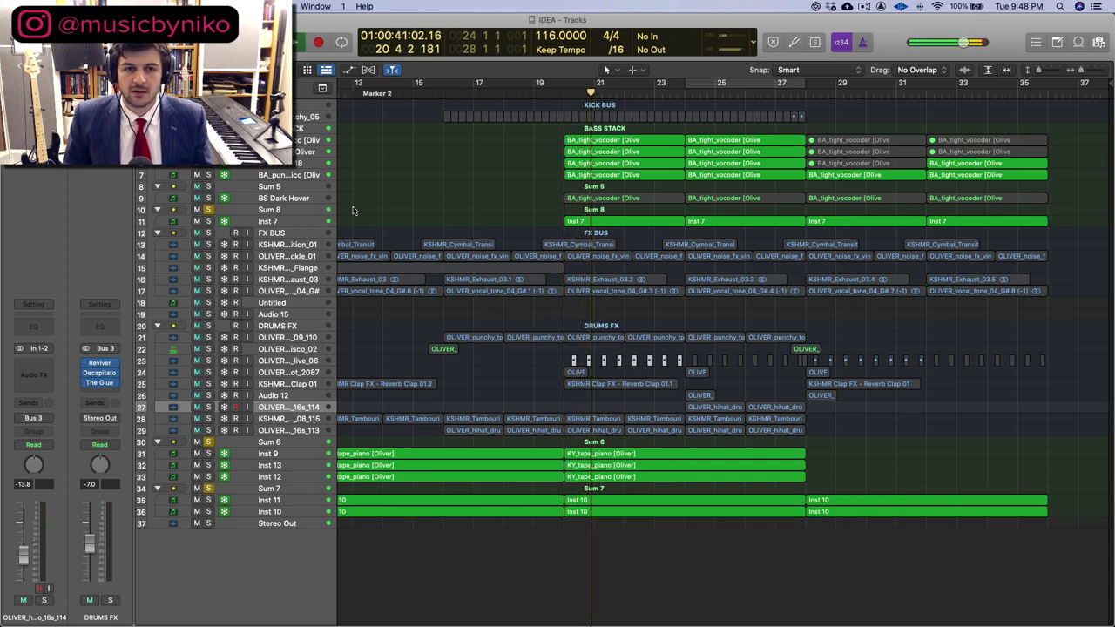
# Add FX BUS, DRUMS FX, KICK BUS and Sum 5 to the solo, then stop playback.
pyautogui.click(208, 233)
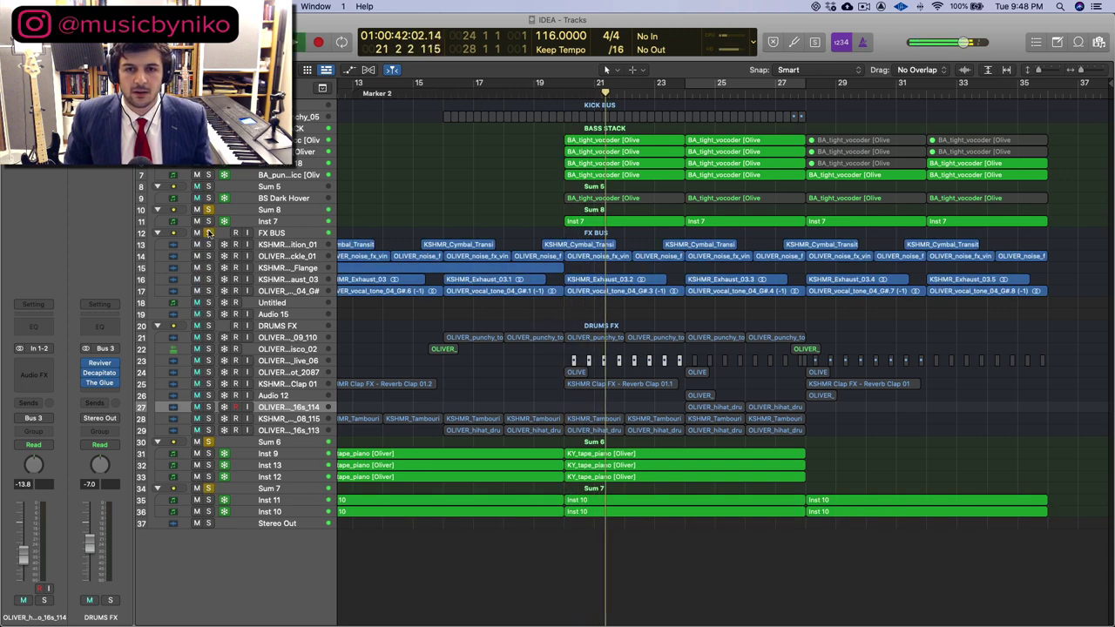
pyautogui.click(208, 324)
pyautogui.scroll(1, 293, 332)
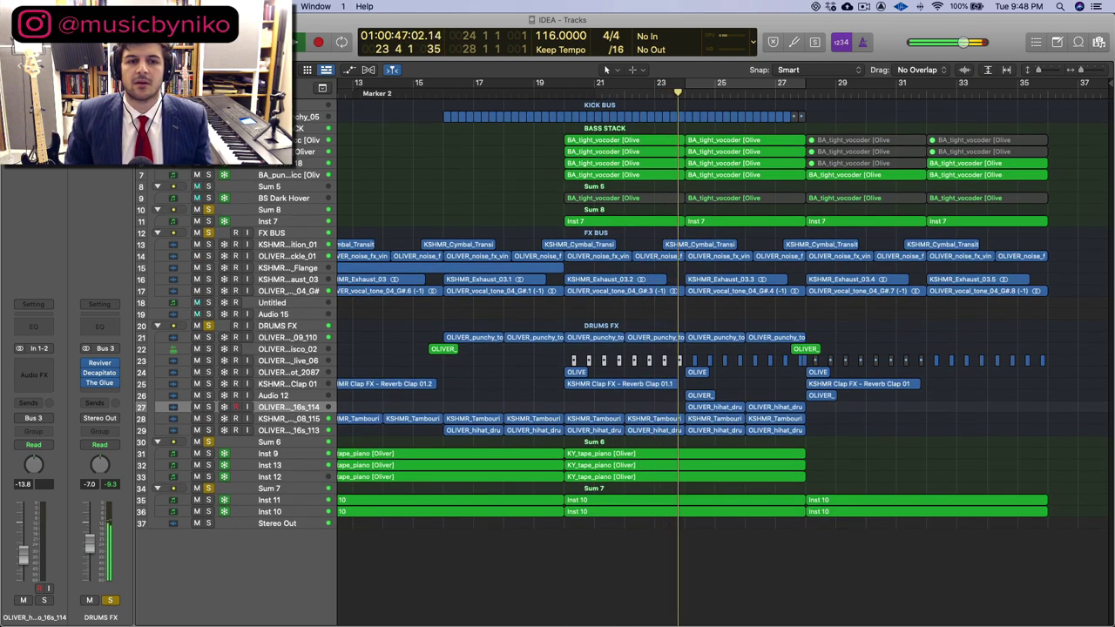
pyautogui.click(208, 186)
pyautogui.click(208, 186)
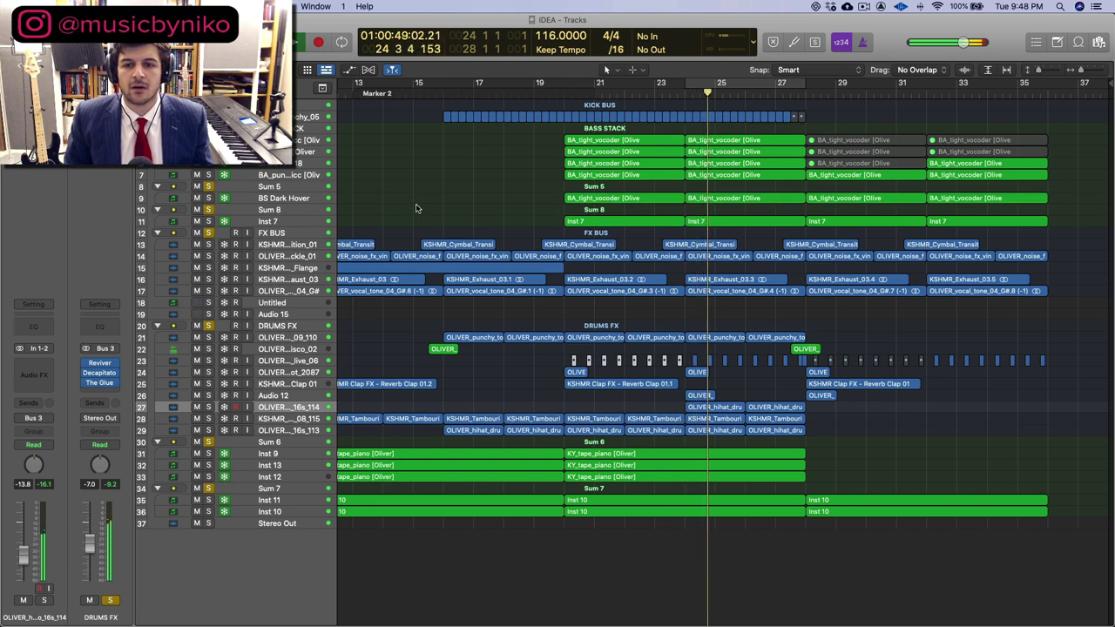
pyautogui.press('space')
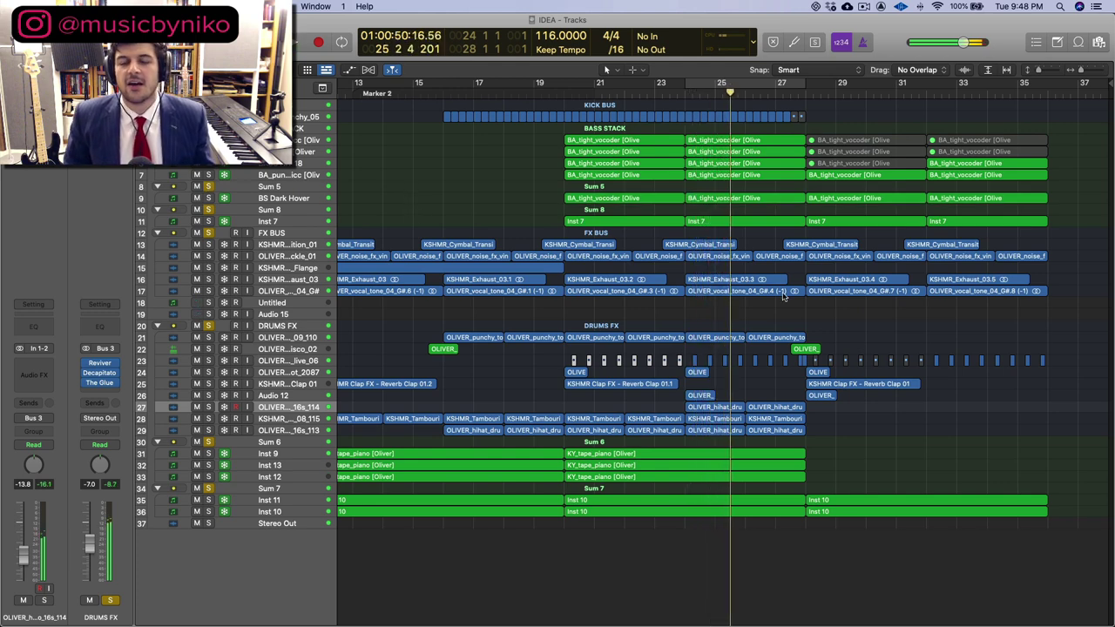